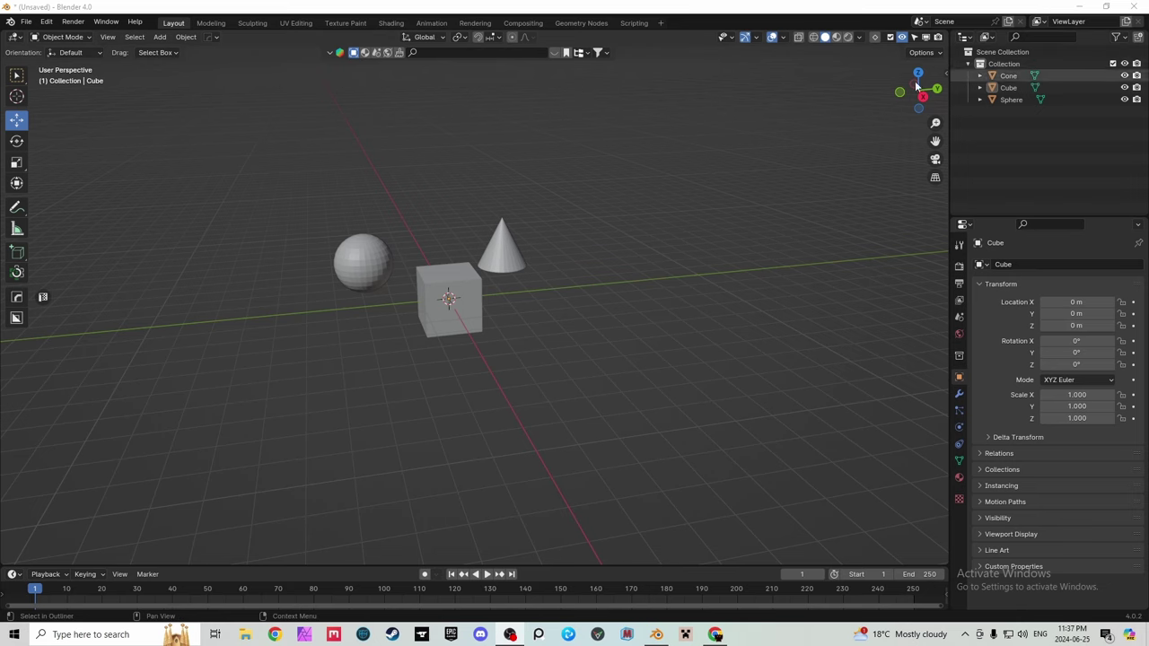
Zoom in on the three objects and select the cube in the middle of the scene.
{"action": "left_click_drag", "start_coordinate": [912, 77], "coordinate": [857, 36]}
{"action": "left_click_drag", "start_coordinate": [936, 123], "coordinate": [968, 98]}
{"action": "left_click", "coordinate": [432, 289]}
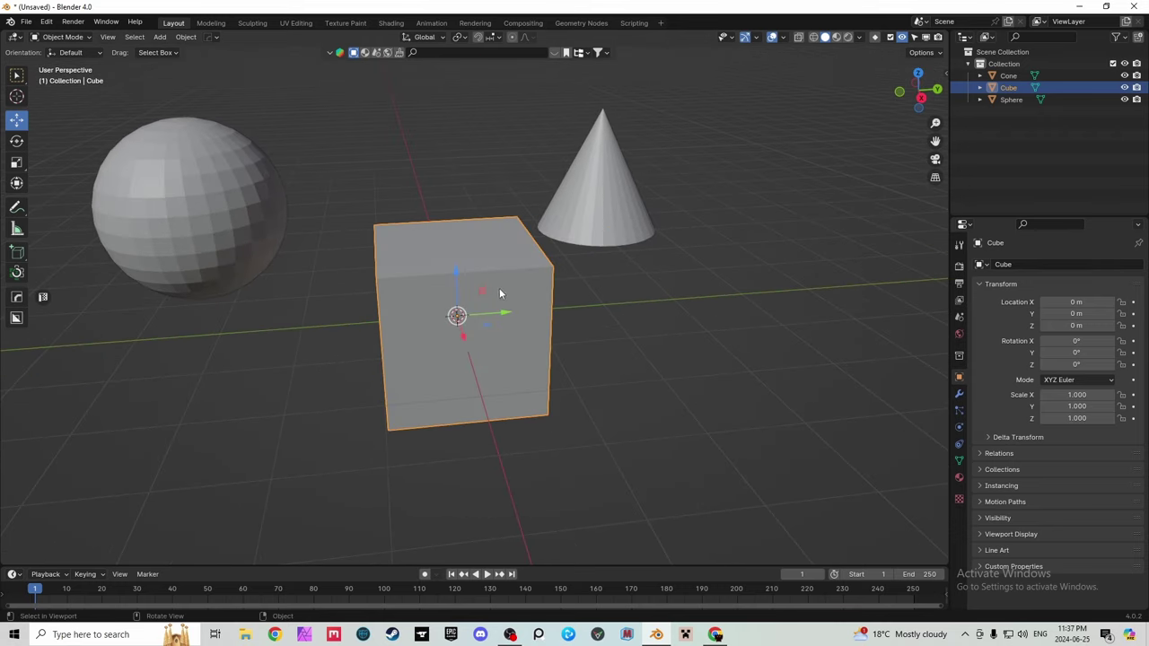
{"action": "right_click", "coordinate": [495, 242]}
{"action": "left_click", "coordinate": [46, 21]}
{"action": "left_click", "coordinate": [58, 39]}
{"action": "left_click_drag", "start_coordinate": [891, 109], "coordinate": [879, 114]}
{"action": "right_click", "coordinate": [494, 267]}
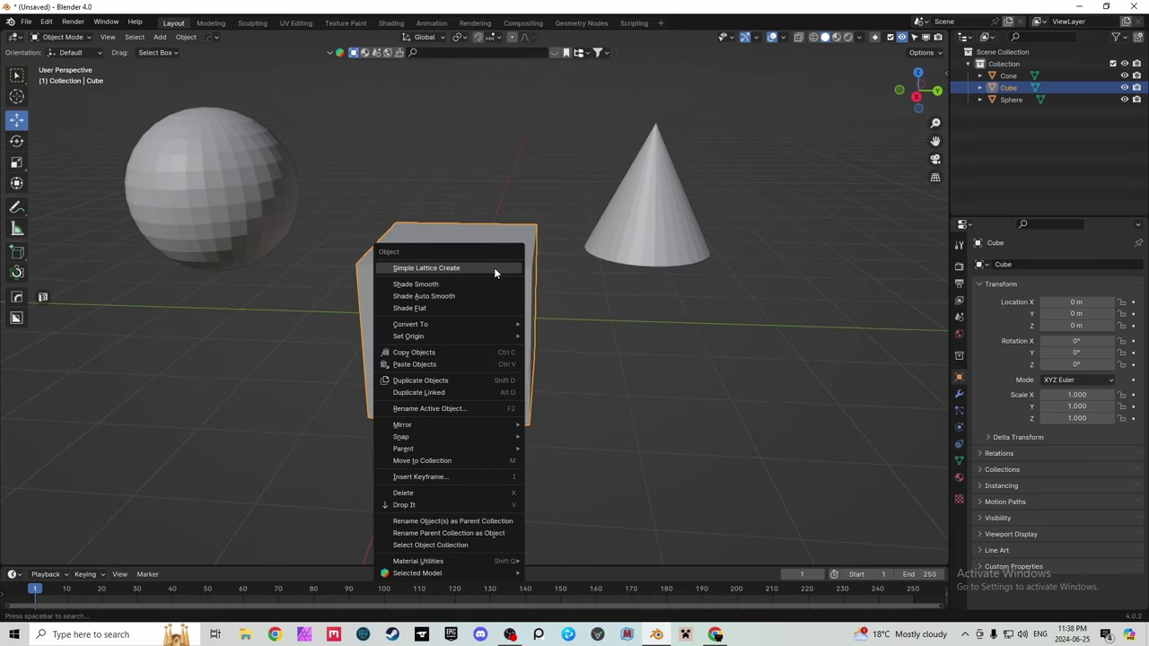
{"action": "left_click", "coordinate": [500, 232]}
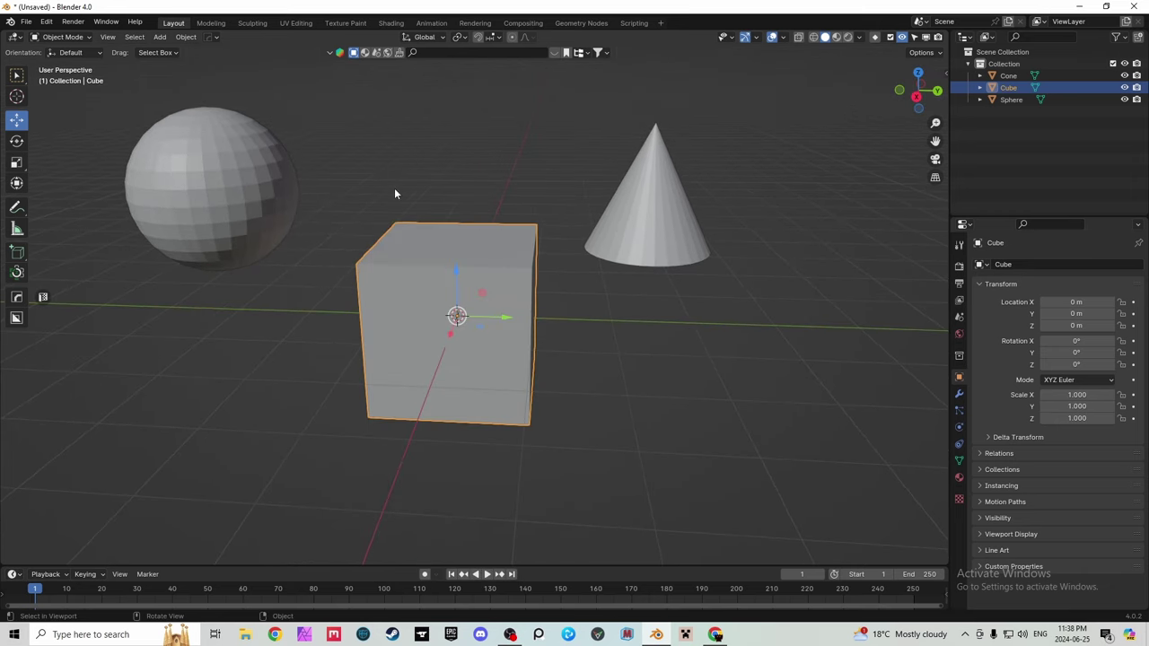
Create a Simple Lattice around the cube and look over its creation settings.
{"action": "right_click", "coordinate": [453, 266]}
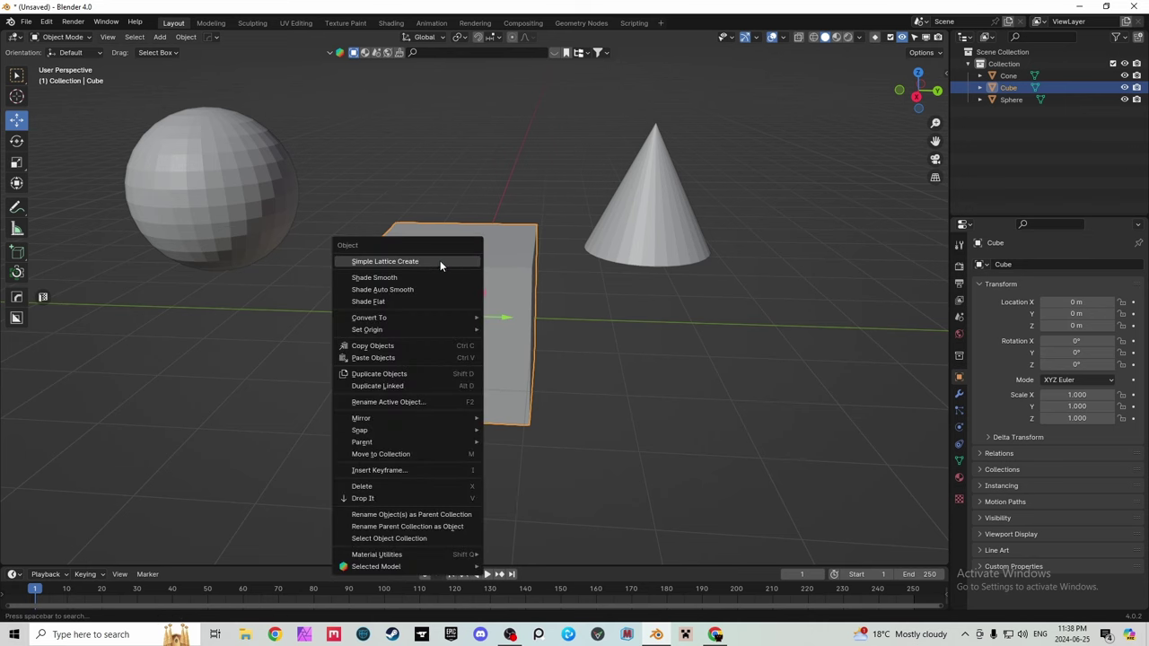
{"action": "left_click", "coordinate": [440, 261]}
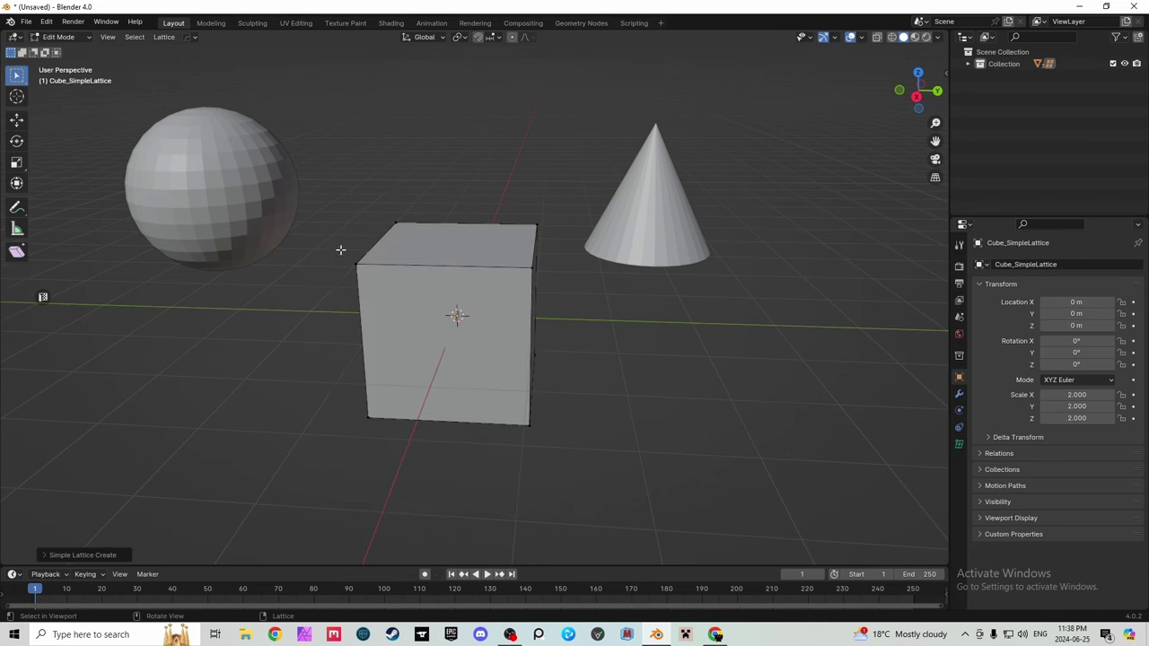
{"action": "left_click", "coordinate": [64, 554]}
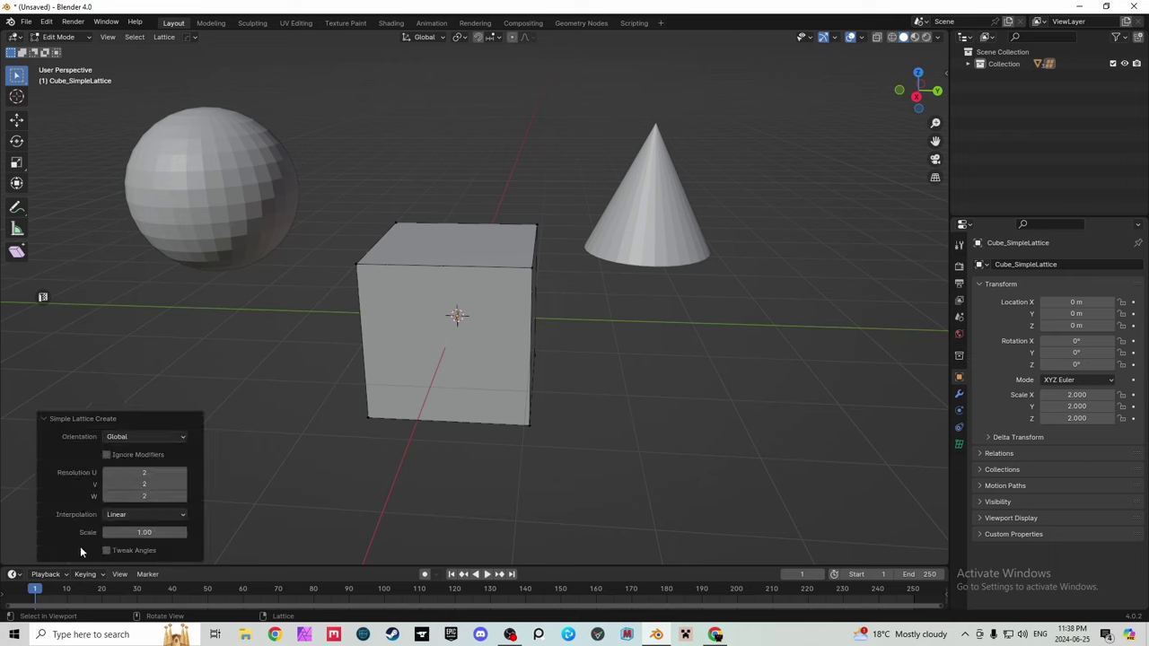
{"action": "left_click", "coordinate": [59, 419]}
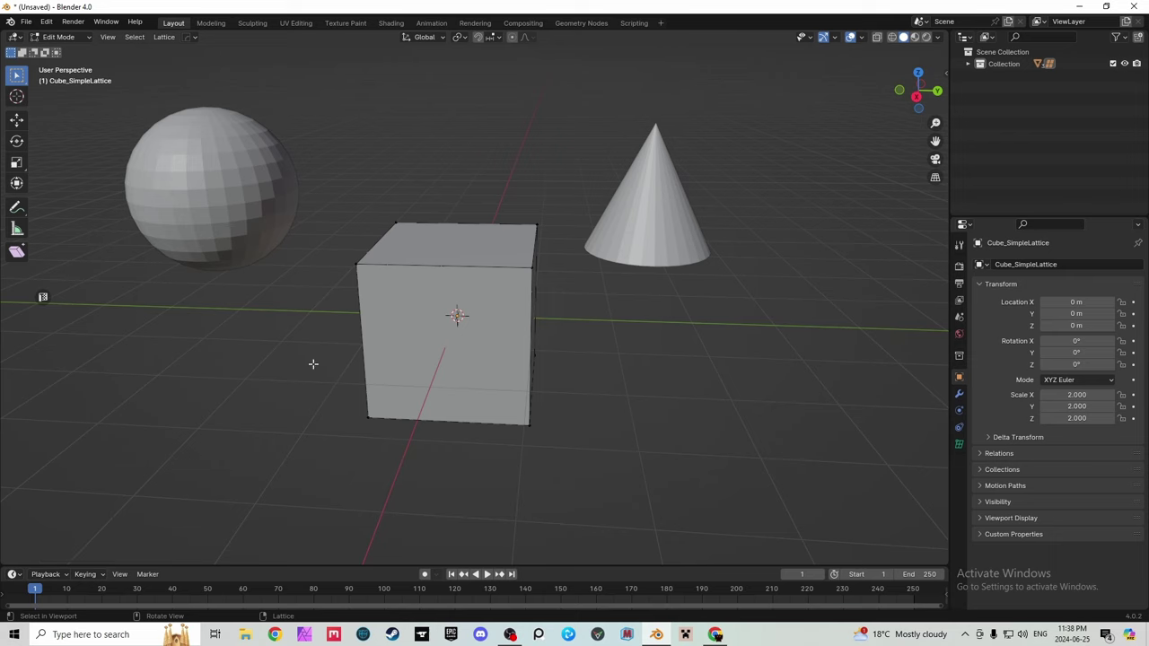
Set the cube lattice's Simple Lattice Resolution to 3 in U, V and W, and open the lattice's data properties.
{"action": "right_click", "coordinate": [383, 265]}
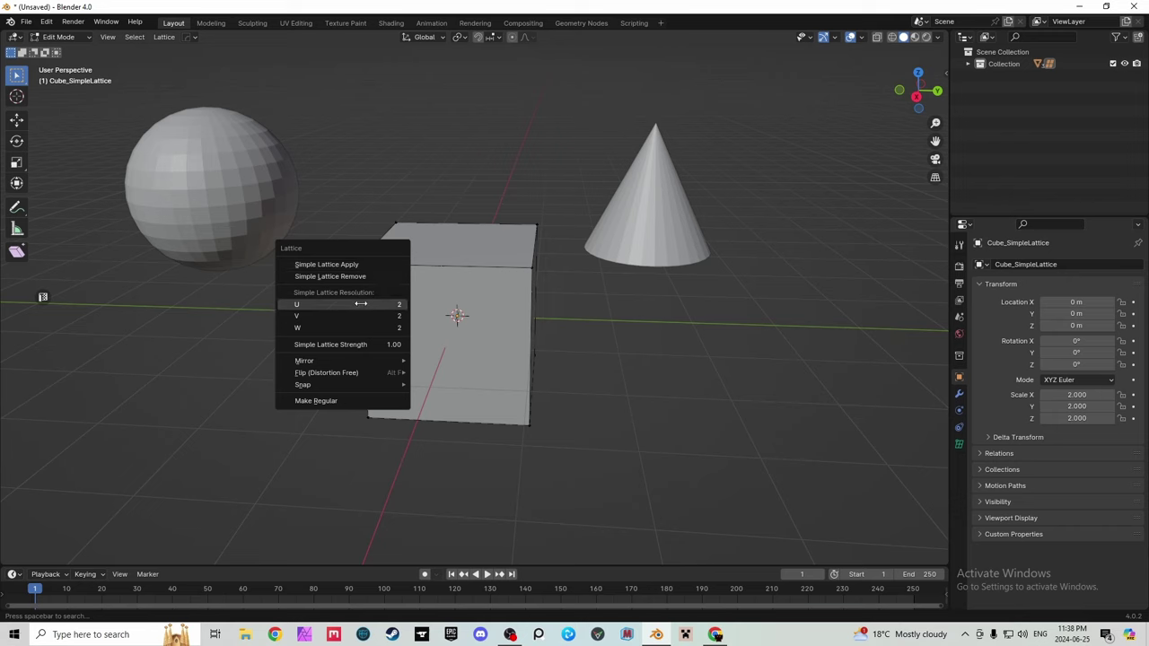
{"action": "left_click_drag", "start_coordinate": [387, 305], "coordinate": [424, 304]}
{"action": "right_click", "coordinate": [409, 292]}
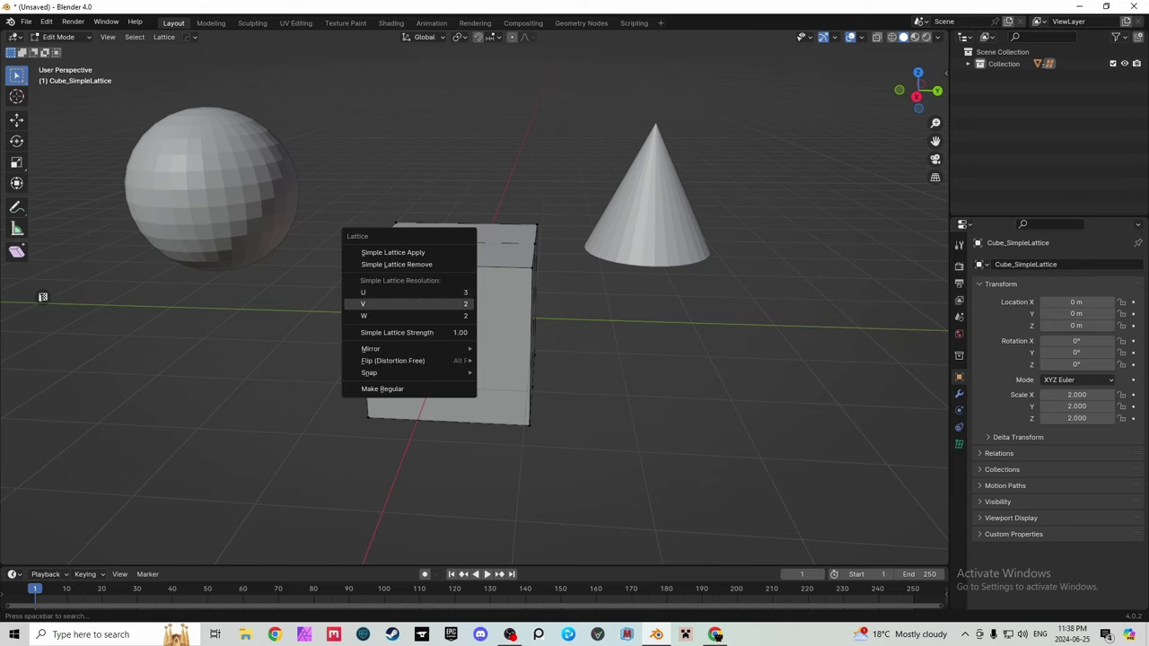
{"action": "right_click", "coordinate": [422, 293]}
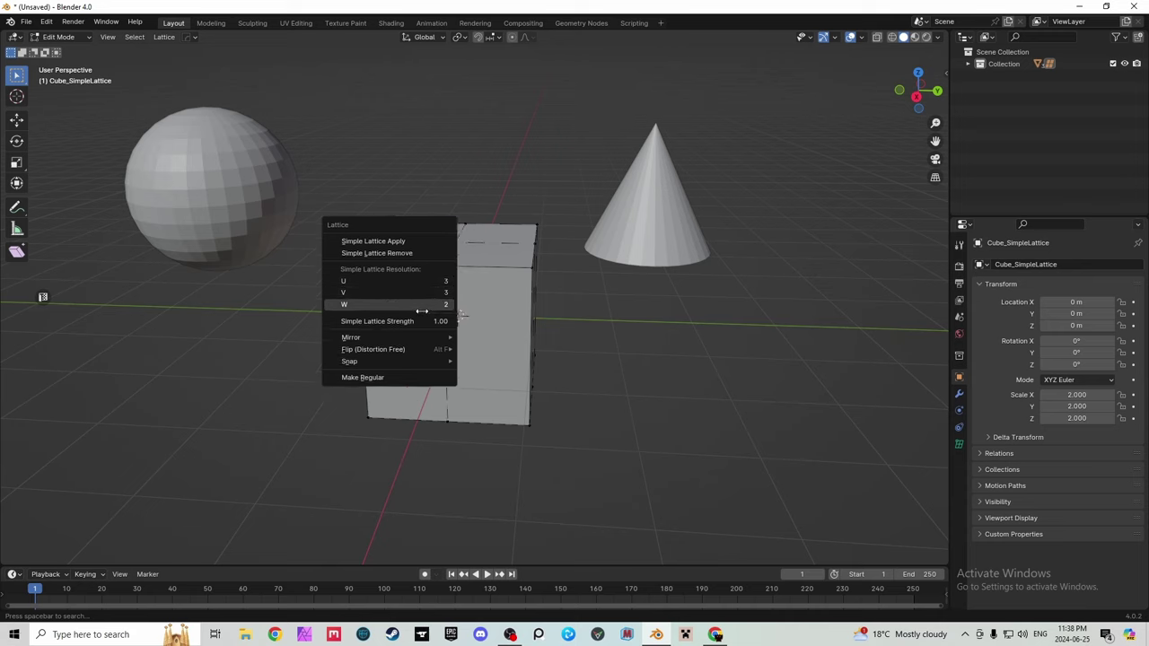
{"action": "left_click_drag", "start_coordinate": [422, 307], "coordinate": [429, 306]}
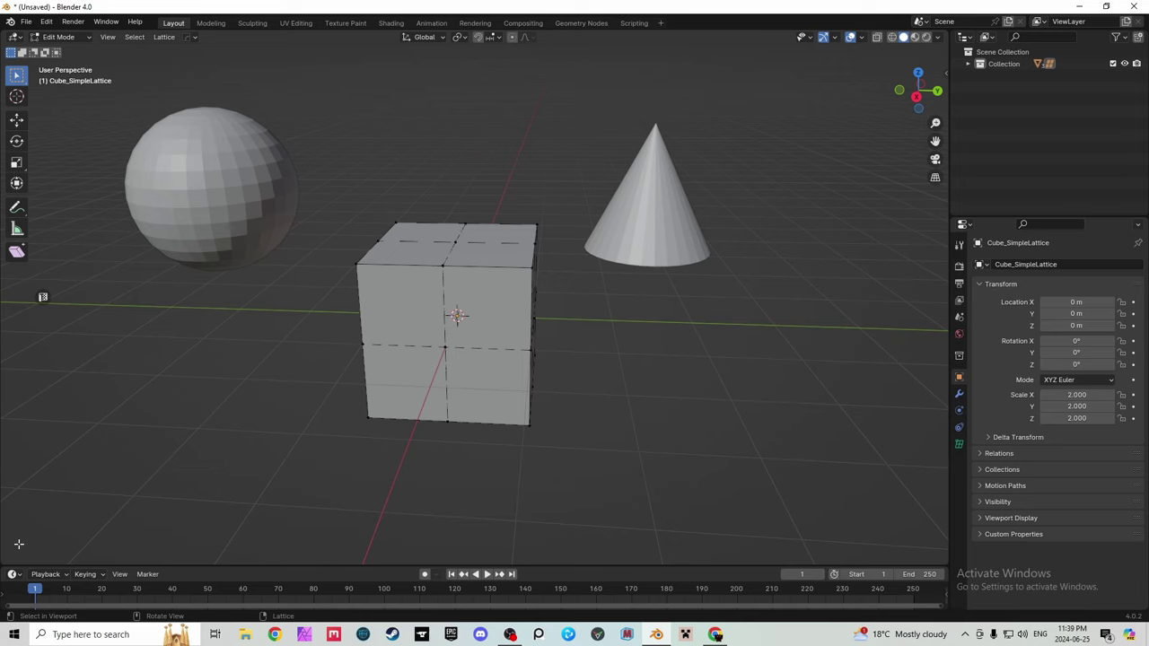
{"action": "left_click", "coordinate": [960, 446]}
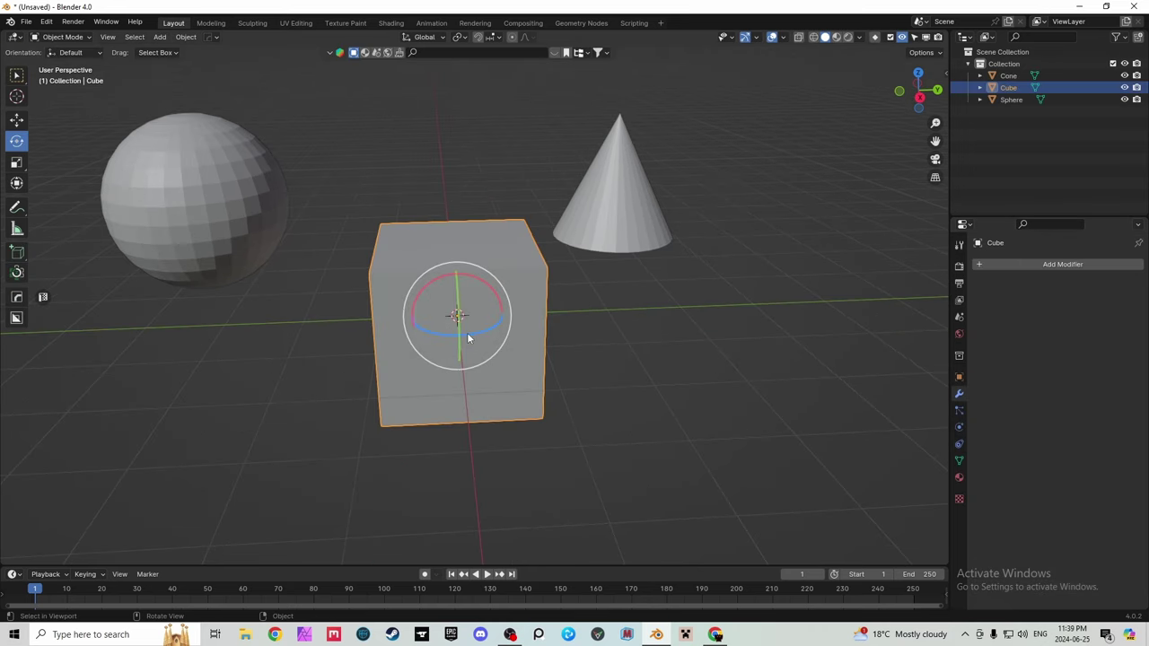
Rotate the cube freehand so that it sits at an angle to the world axes.
{"action": "left_click_drag", "start_coordinate": [470, 335], "coordinate": [480, 332]}
{"action": "key", "text": "r"}
{"action": "key", "text": "y"}
{"action": "key", "text": "Escape"}
{"action": "key", "text": "r"}
{"action": "key", "text": "y"}
{"action": "key", "text": "Escape"}
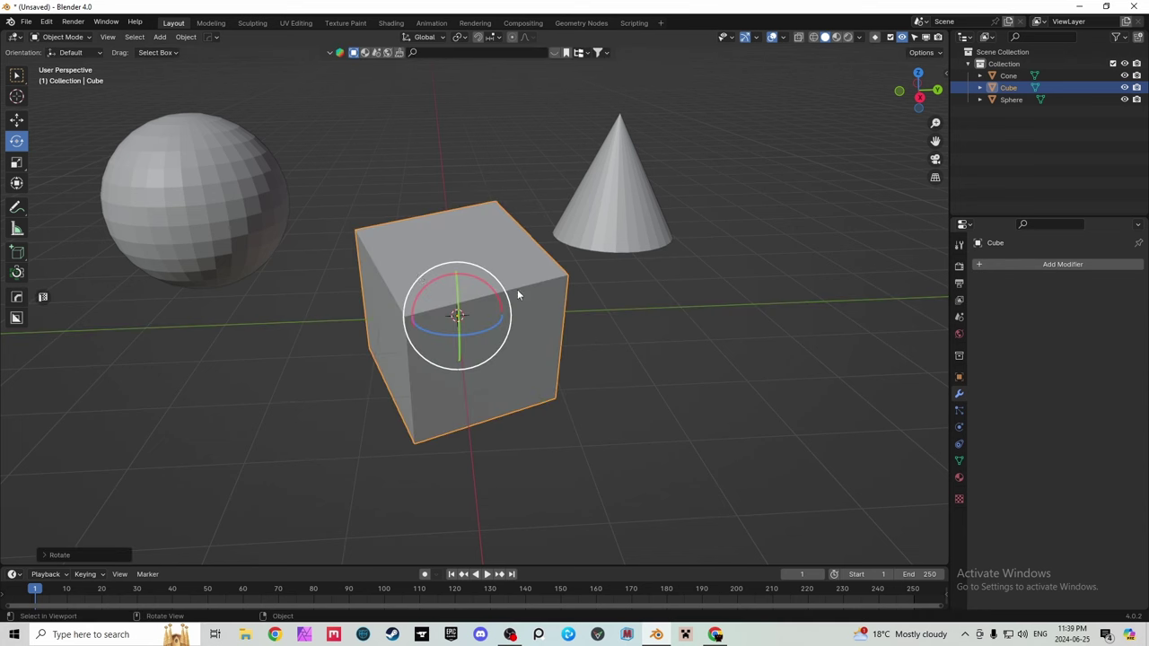
Create a Simple Lattice around the rotated cube with its Orientation set to Local.
{"action": "right_click", "coordinate": [527, 287]}
{"action": "left_click", "coordinate": [538, 277]}
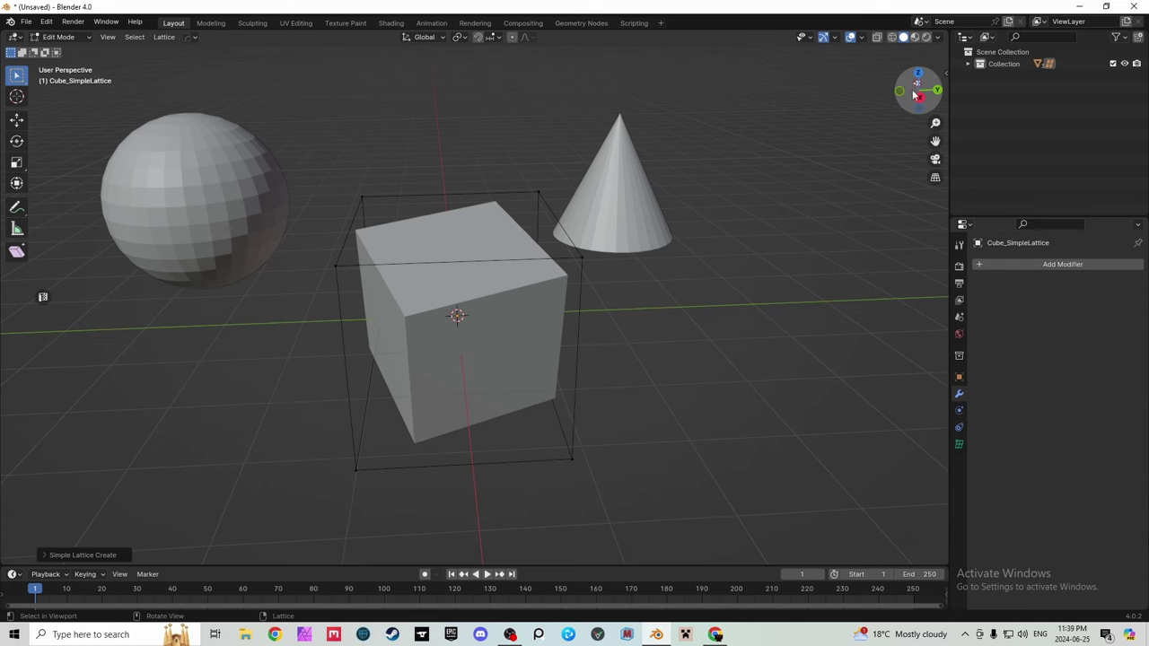
{"action": "left_click_drag", "start_coordinate": [918, 88], "coordinate": [1005, 183]}
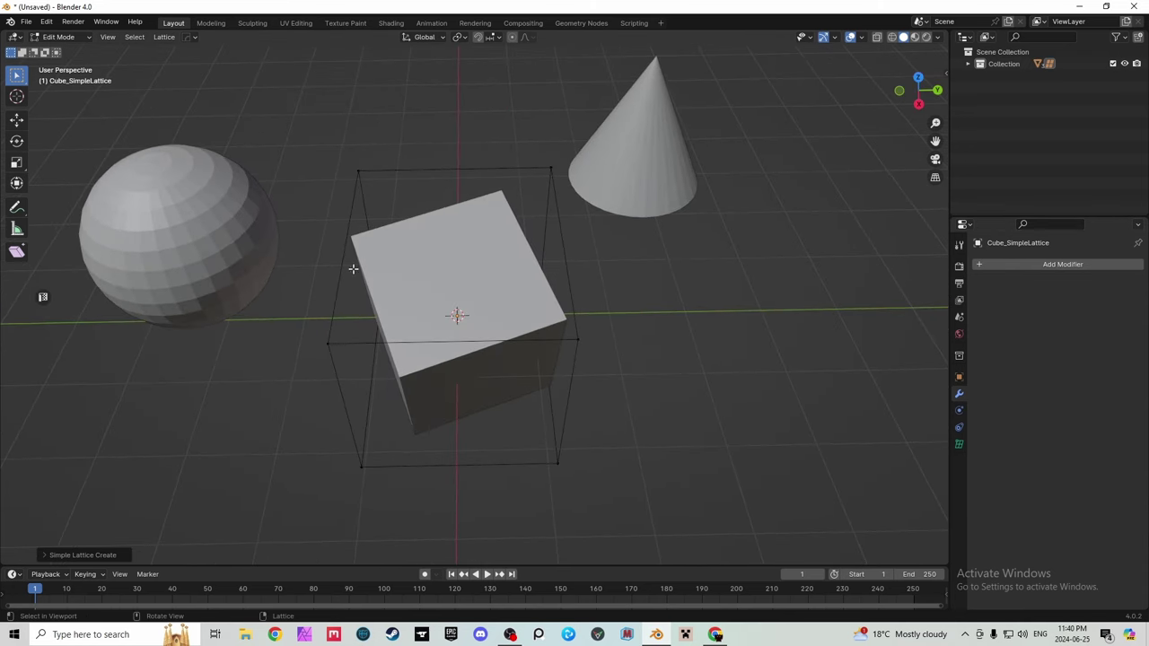
{"action": "left_click", "coordinate": [85, 555]}
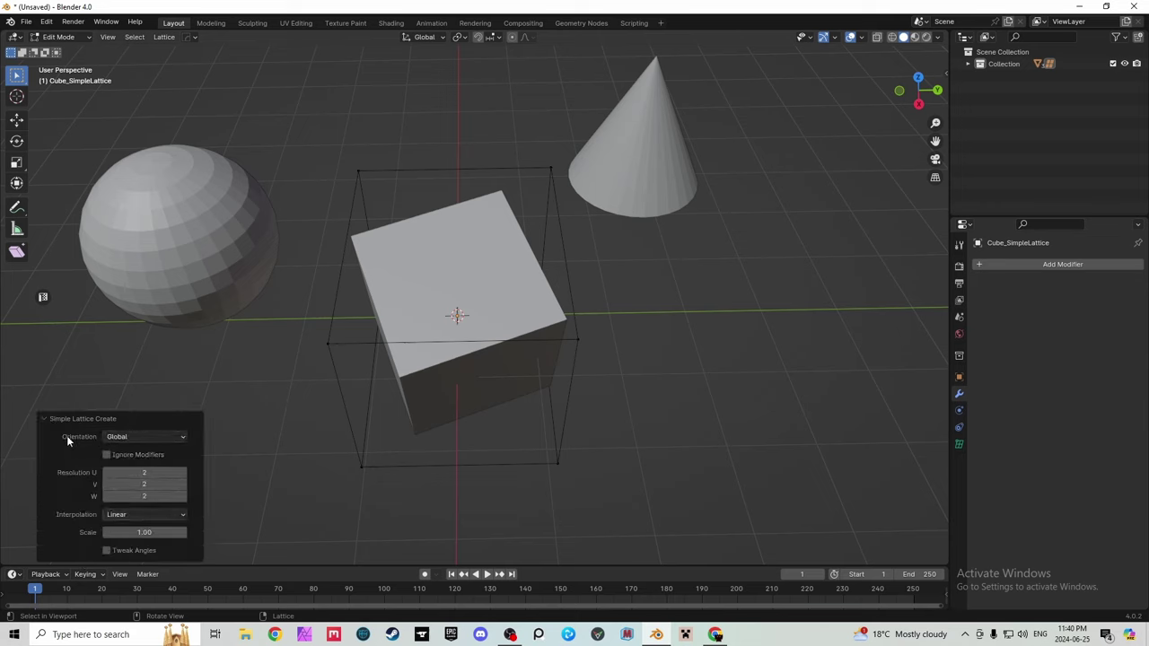
{"action": "left_click", "coordinate": [133, 435]}
{"action": "left_click", "coordinate": [135, 464]}
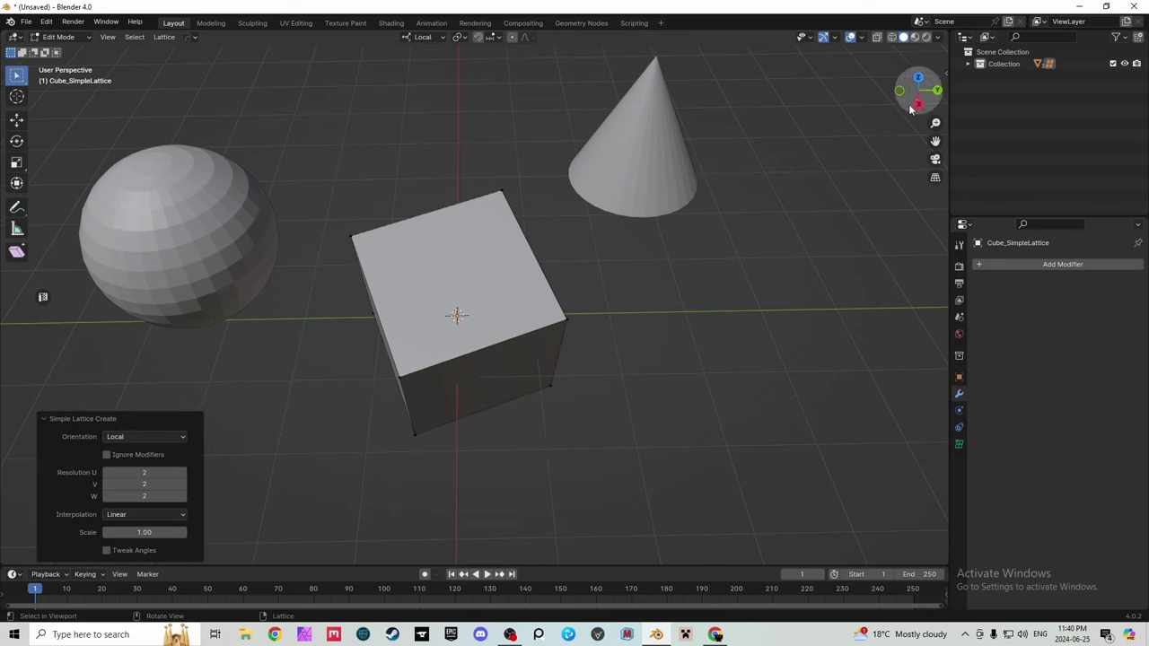
Set the new lattice's creation resolution to 3 in U, V and W.
{"action": "left_click_drag", "start_coordinate": [918, 90], "coordinate": [821, 141]}
{"action": "left_click", "coordinate": [112, 437]}
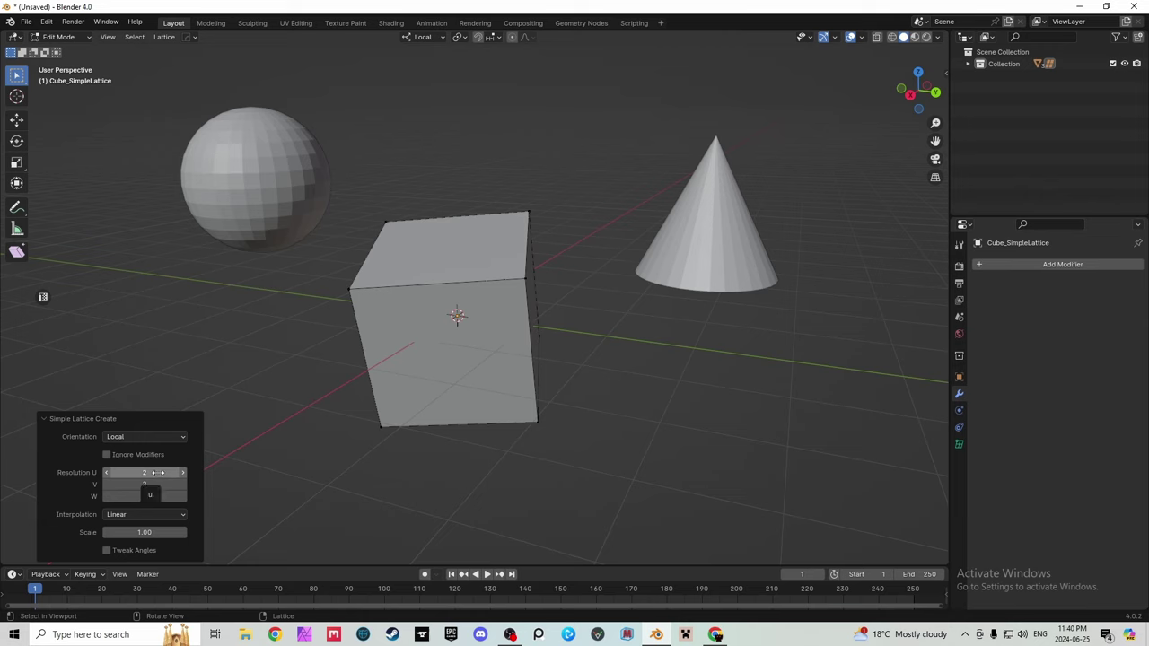
{"action": "left_click", "coordinate": [153, 473]}
{"action": "key", "text": "Return"}
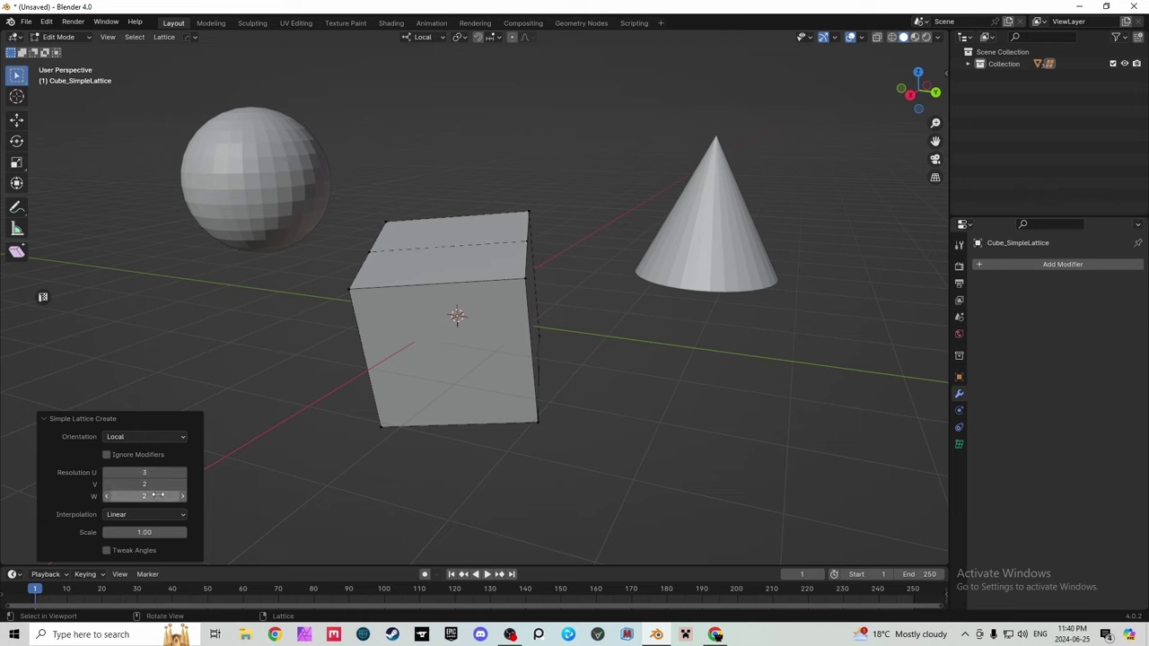
{"action": "left_click", "coordinate": [163, 484]}
{"action": "type", "text": "3"}
{"action": "key", "text": "Return"}
{"action": "left_click", "coordinate": [162, 495]}
{"action": "type", "text": "3"}
{"action": "key", "text": "Return"}
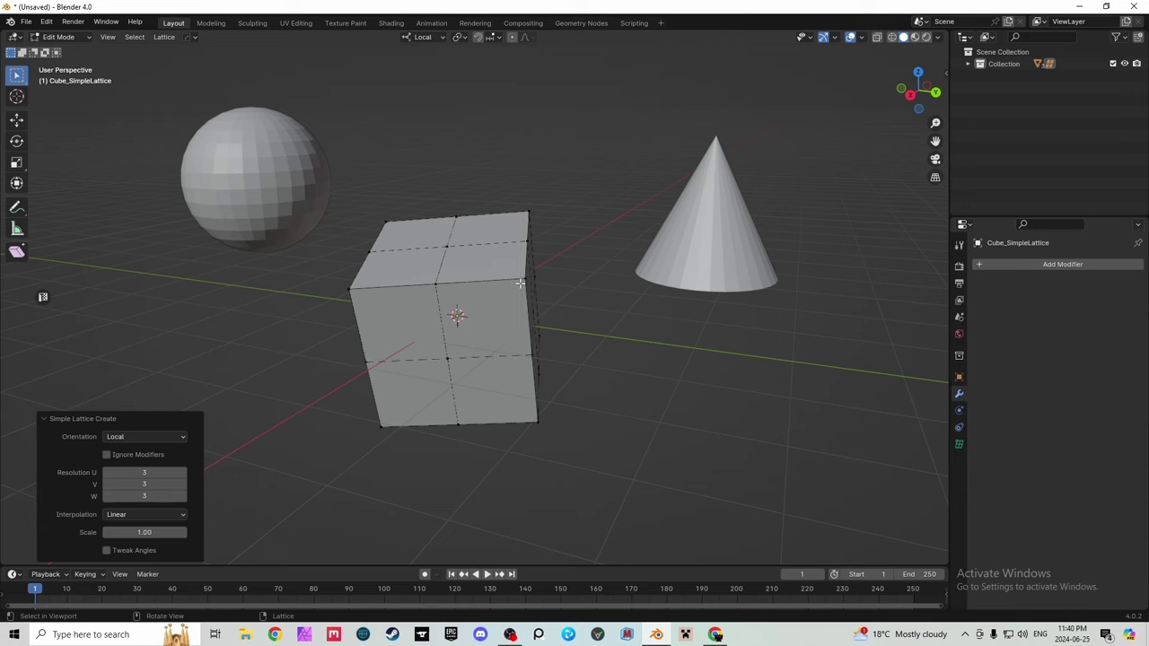
Select the control point at the lattice's front upper corner and activate the Move tool.
{"action": "left_click_drag", "start_coordinate": [534, 273], "coordinate": [499, 298]}
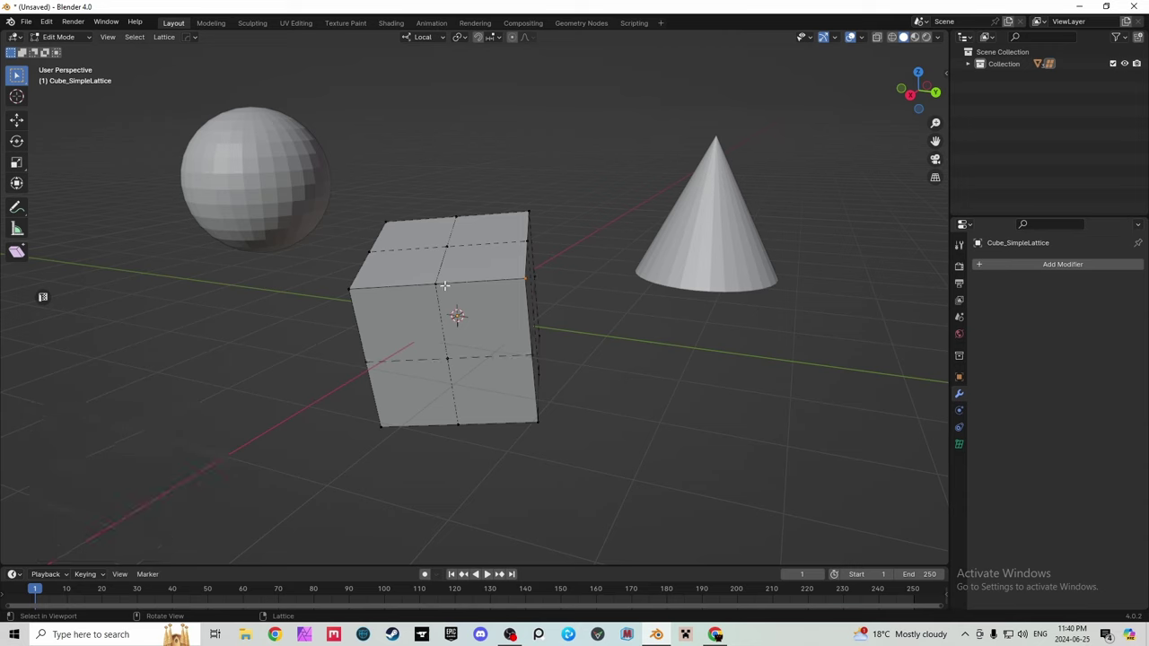
{"action": "left_click", "coordinate": [16, 119]}
{"action": "left_click_drag", "start_coordinate": [529, 241], "coordinate": [568, 320]}
{"action": "key", "text": "Escape"}
{"action": "scroll", "coordinate": [486, 296], "scroll_direction": "up", "scroll_amount": 2}
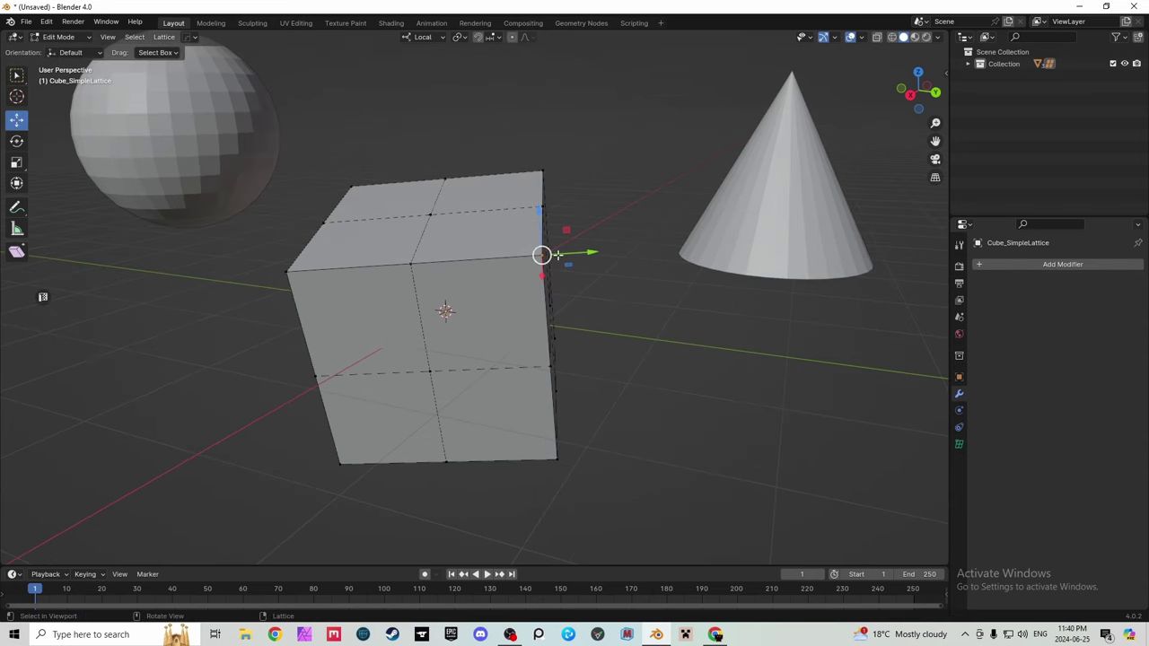
Try moving the middle control point of the lattice's front upper edge, and undo the move.
{"action": "left_click", "coordinate": [412, 254]}
{"action": "left_click_drag", "start_coordinate": [411, 215], "coordinate": [416, 244]}
{"action": "mouse_move", "coordinate": [910, 93]}
{"action": "left_mouse_down"}
{"action": "mouse_move", "coordinate": [875, 97]}
{"action": "mouse_move", "coordinate": [977, 82]}
{"action": "mouse_move", "coordinate": [885, 95]}
{"action": "mouse_move", "coordinate": [910, 93]}
{"action": "left_mouse_up"}
{"action": "key", "text": "ctrl+z"}
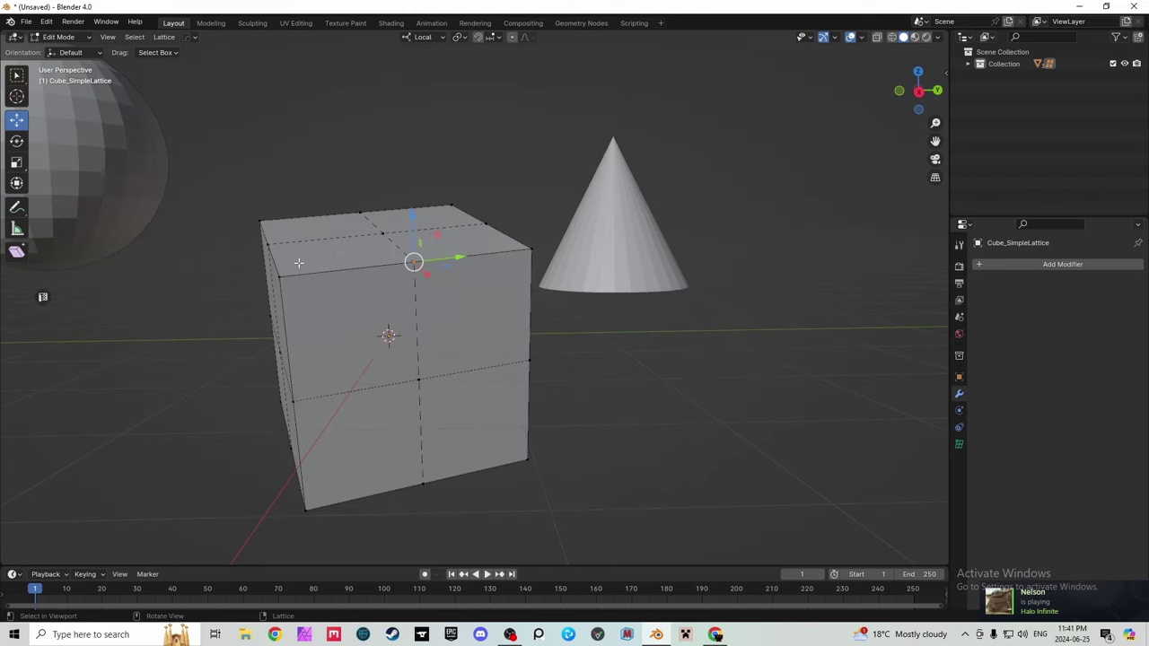
Try moving the front upper corner point and the top face's centre point of the lattice, undoing each move.
{"action": "left_click", "coordinate": [280, 277]}
{"action": "left_click_drag", "start_coordinate": [329, 272], "coordinate": [306, 274]}
{"action": "key", "text": "ctrl+z"}
{"action": "left_click", "coordinate": [383, 230]}
{"action": "key", "text": "g"}
{"action": "key", "text": "shift+y"}
{"action": "left_click", "coordinate": [383, 171]}
{"action": "key", "text": "ctrl+z"}
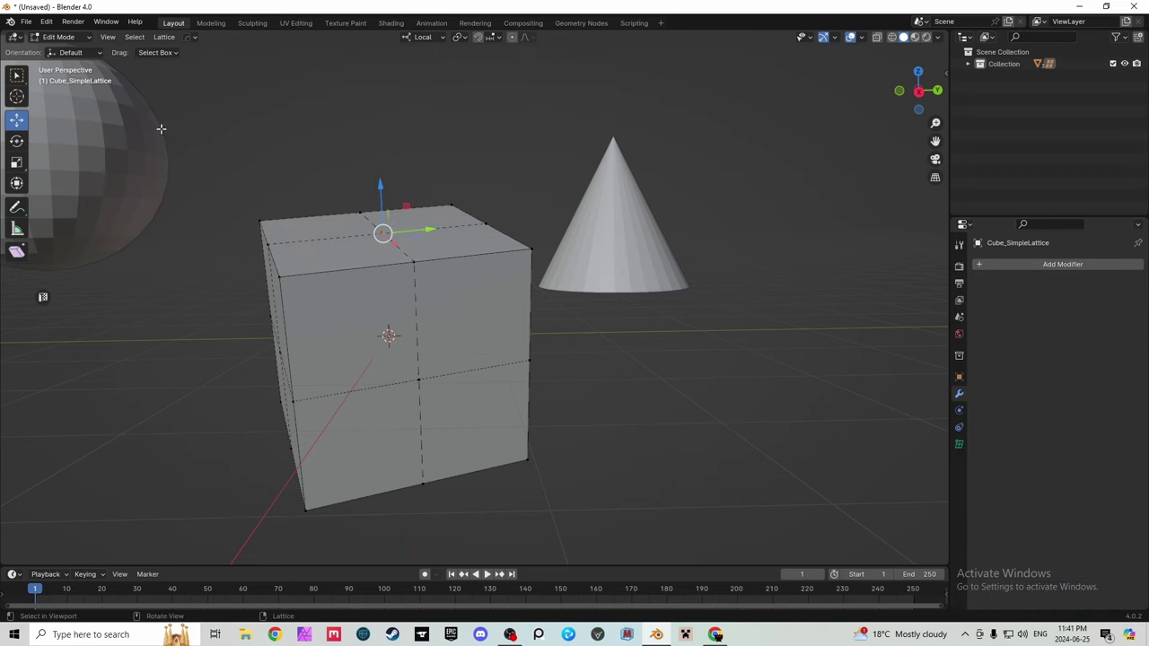
Raise the middle control point of the lattice's front upper edge by about 0.53 m along local Z.
{"action": "left_click", "coordinate": [52, 39]}
{"action": "left_click", "coordinate": [413, 262]}
{"action": "left_click_drag", "start_coordinate": [413, 230], "coordinate": [412, 191]}
{"action": "left_click_drag", "start_coordinate": [918, 92], "coordinate": [799, 88]}
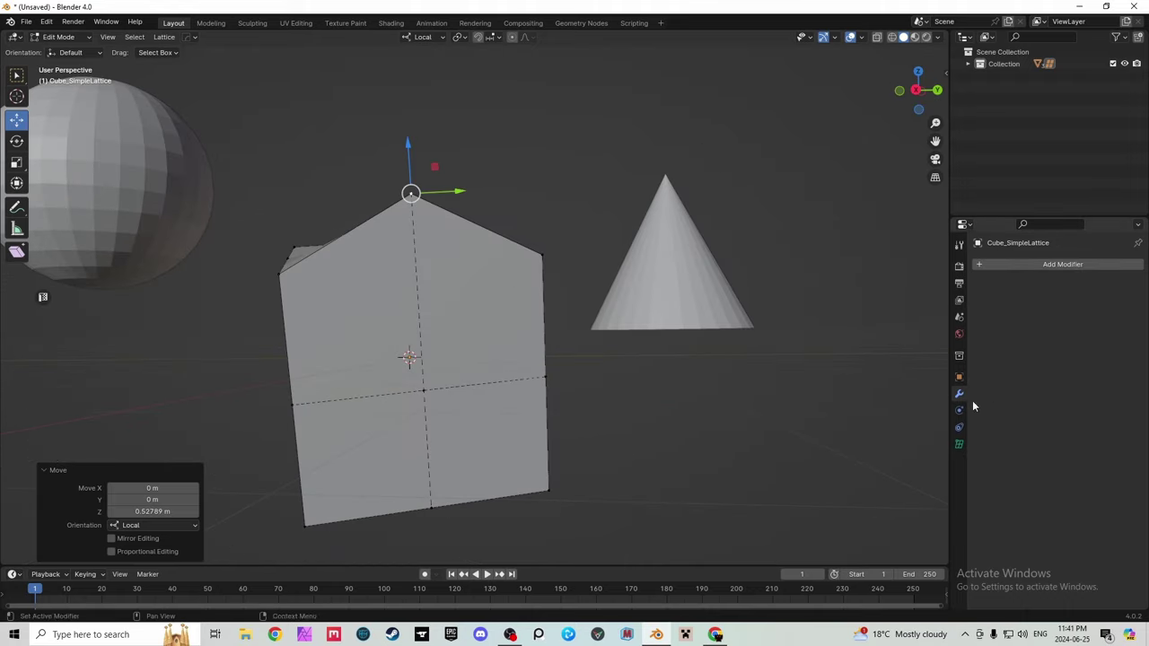
Change the deformed lattice's resolution to 4 in U and 5 in V in its data properties.
{"action": "left_click", "coordinate": [958, 444]}
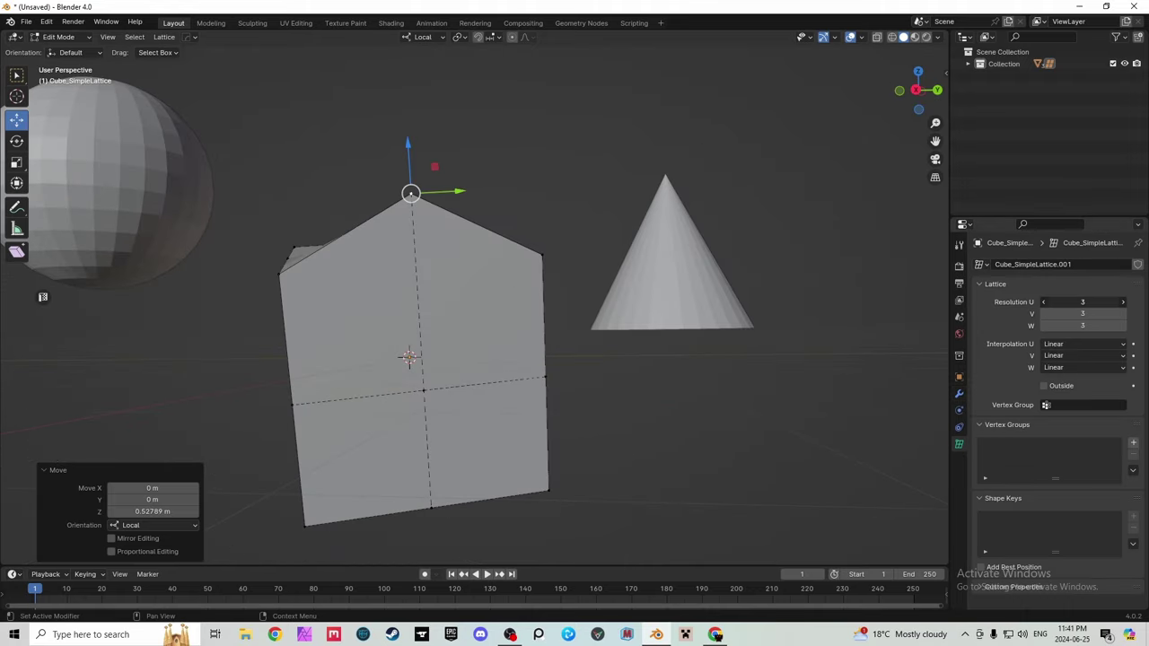
{"action": "mouse_move", "coordinate": [1082, 302]}
{"action": "left_mouse_down"}
{"action": "mouse_move", "coordinate": [1100, 313]}
{"action": "mouse_move", "coordinate": [1076, 313]}
{"action": "left_mouse_up"}
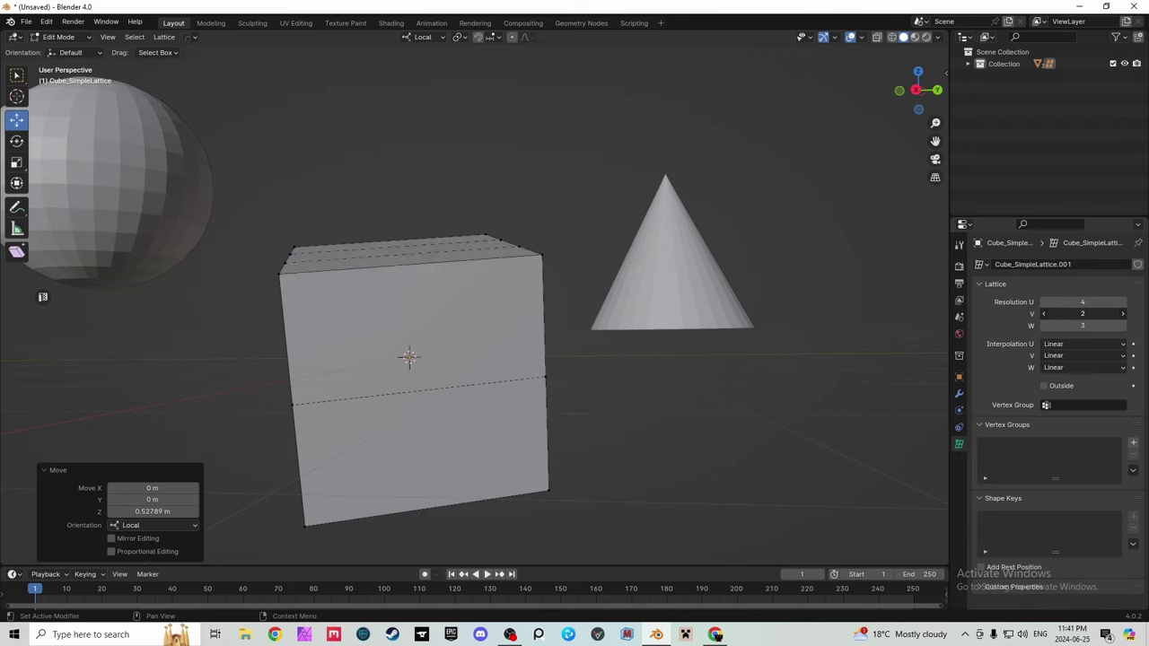
{"action": "key", "text": "ctrl+z"}
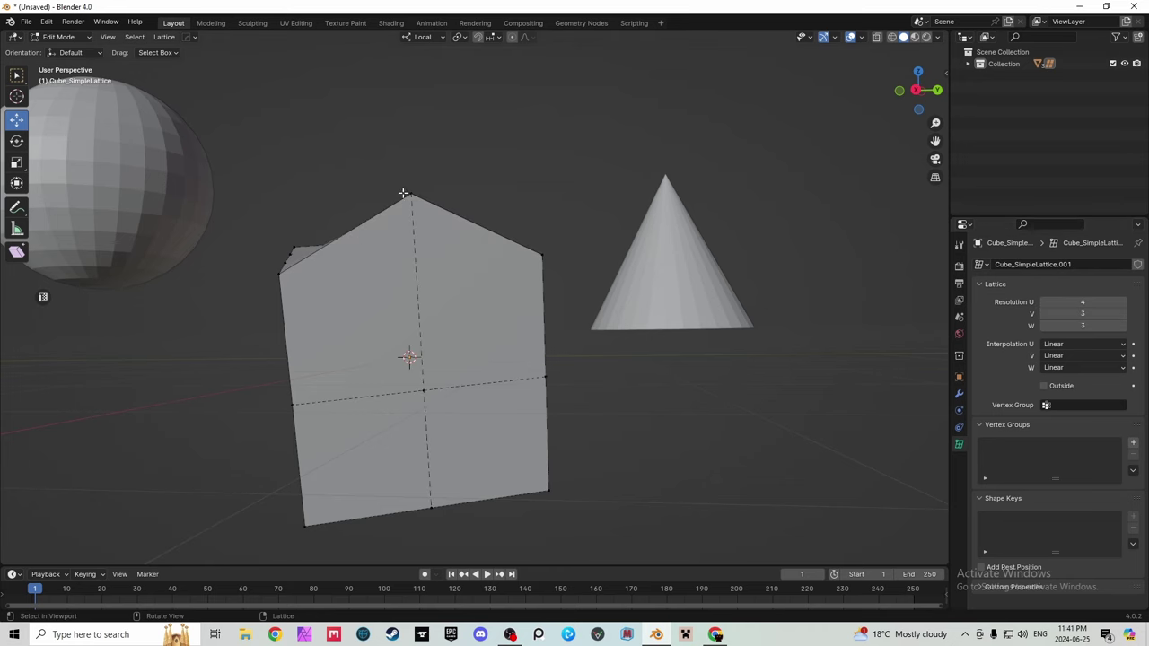
{"action": "middle_click_drag", "start_coordinate": [777, 142], "coordinate": [485, 135]}
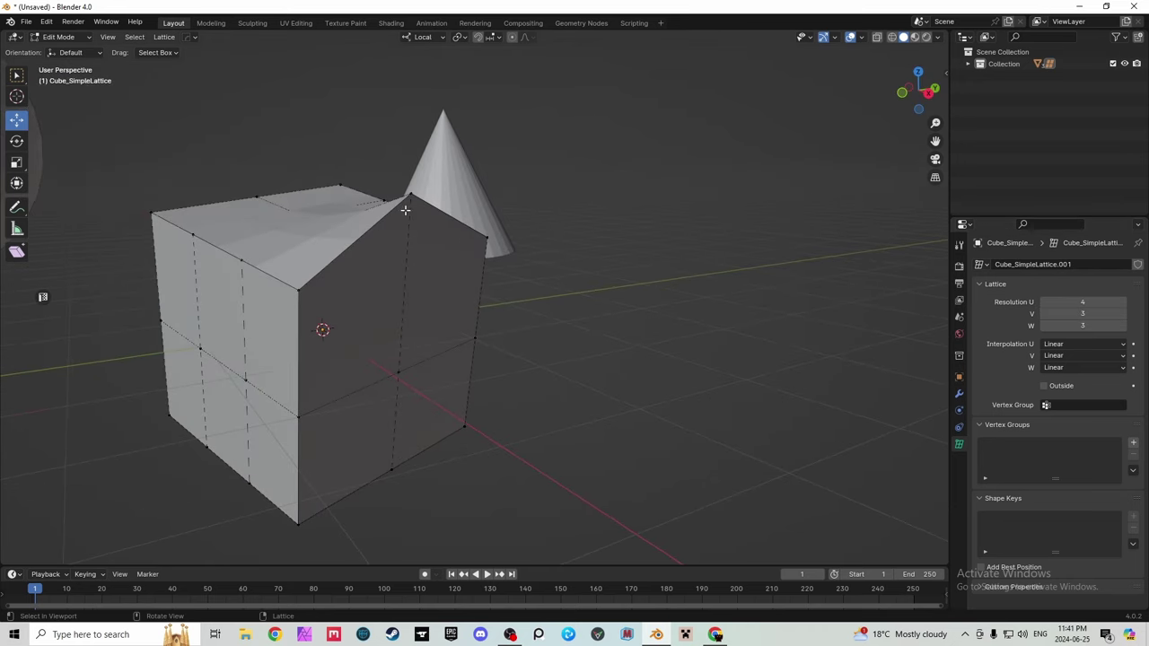
{"action": "left_click_drag", "start_coordinate": [1085, 314], "coordinate": [1099, 313]}
{"action": "left_click_drag", "start_coordinate": [916, 95], "coordinate": [839, 62]}
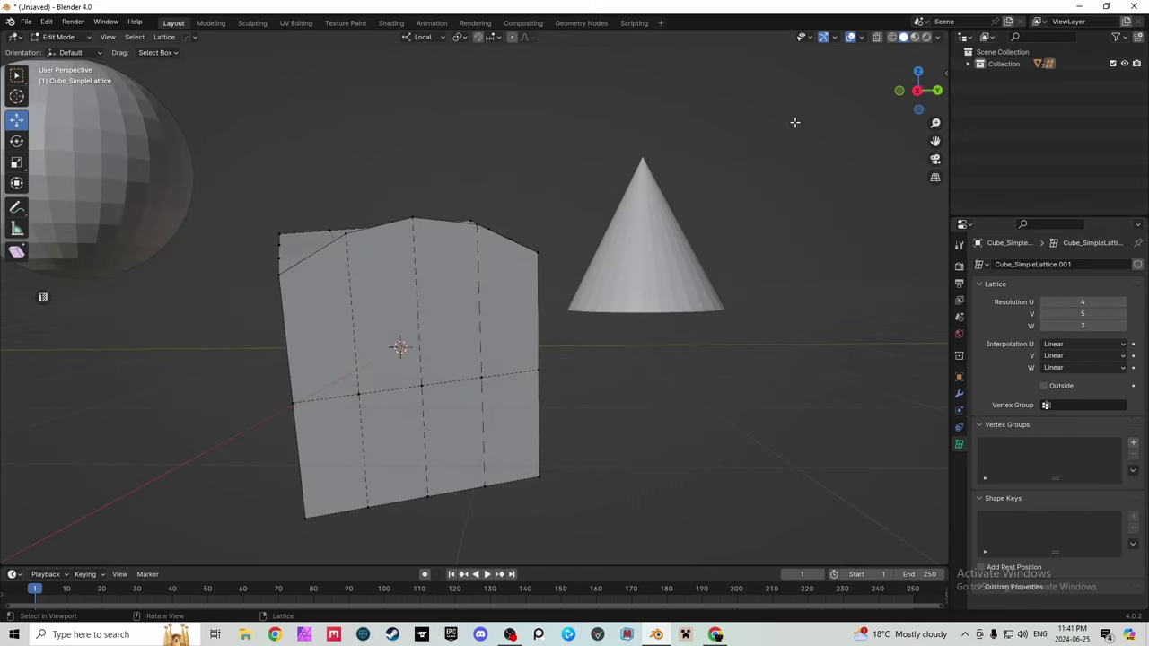
Move individual control points along the lattice's front upper edge freehand to reshape the top of the cube.
{"action": "left_click_drag", "start_coordinate": [896, 105], "coordinate": [941, 100]}
{"action": "left_click_drag", "start_coordinate": [401, 213], "coordinate": [423, 224]}
{"action": "left_click_drag", "start_coordinate": [412, 170], "coordinate": [474, 245]}
{"action": "key", "text": "alt+a"}
{"action": "left_click", "coordinate": [477, 225]}
{"action": "left_click_drag", "start_coordinate": [479, 202], "coordinate": [480, 243]}
{"action": "left_click_drag", "start_coordinate": [360, 205], "coordinate": [344, 241]}
{"action": "key", "text": "g"}
{"action": "left_click", "coordinate": [351, 197]}
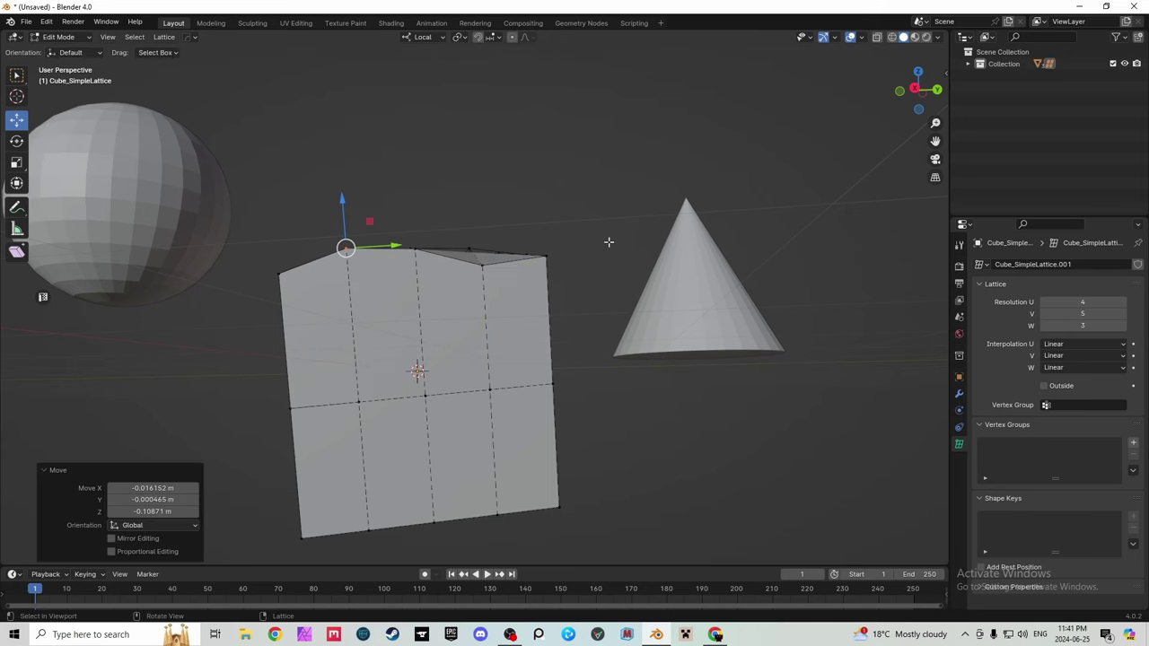
Undo the control point moves and the U and V resolution changes on the lattice.
{"action": "left_click_drag", "start_coordinate": [906, 103], "coordinate": [897, 157]}
{"action": "key", "text": "ctrl+z"}
{"action": "key", "text": "ctrl+z"}
{"action": "key", "text": "ctrl+z"}
{"action": "key", "text": "ctrl+z"}
{"action": "key", "text": "ctrl+z"}
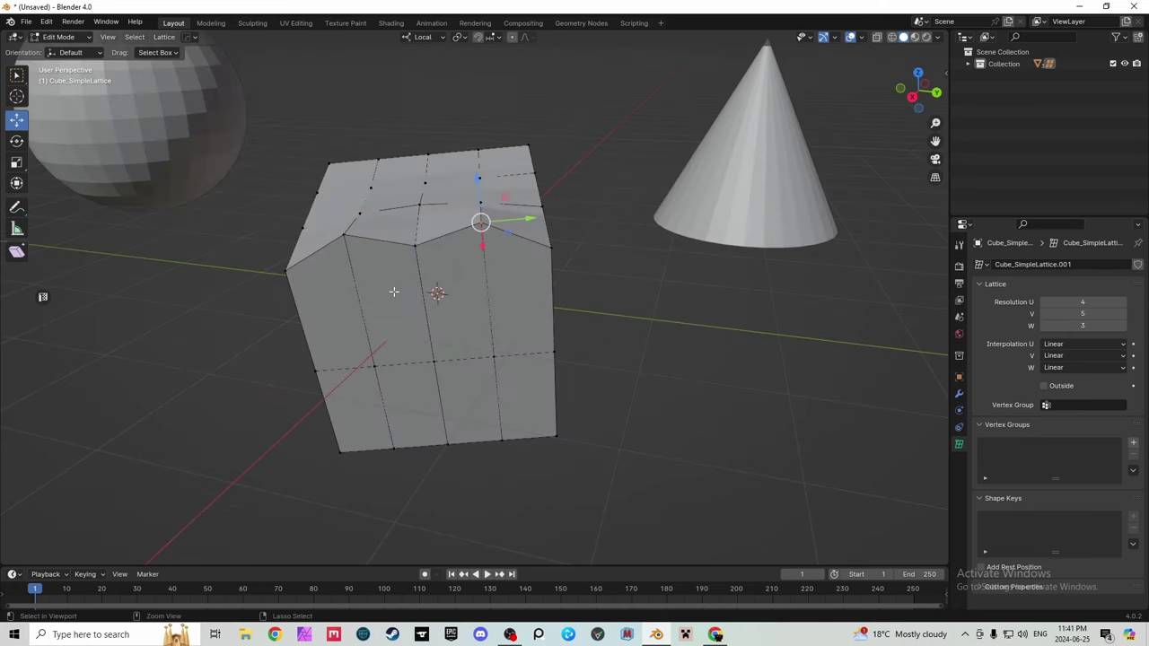
{"action": "key", "text": "ctrl+z"}
{"action": "key", "text": "ctrl+z"}
{"action": "key", "text": "ctrl+z"}
{"action": "key", "text": "ctrl+z"}
{"action": "key", "text": "ctrl+z"}
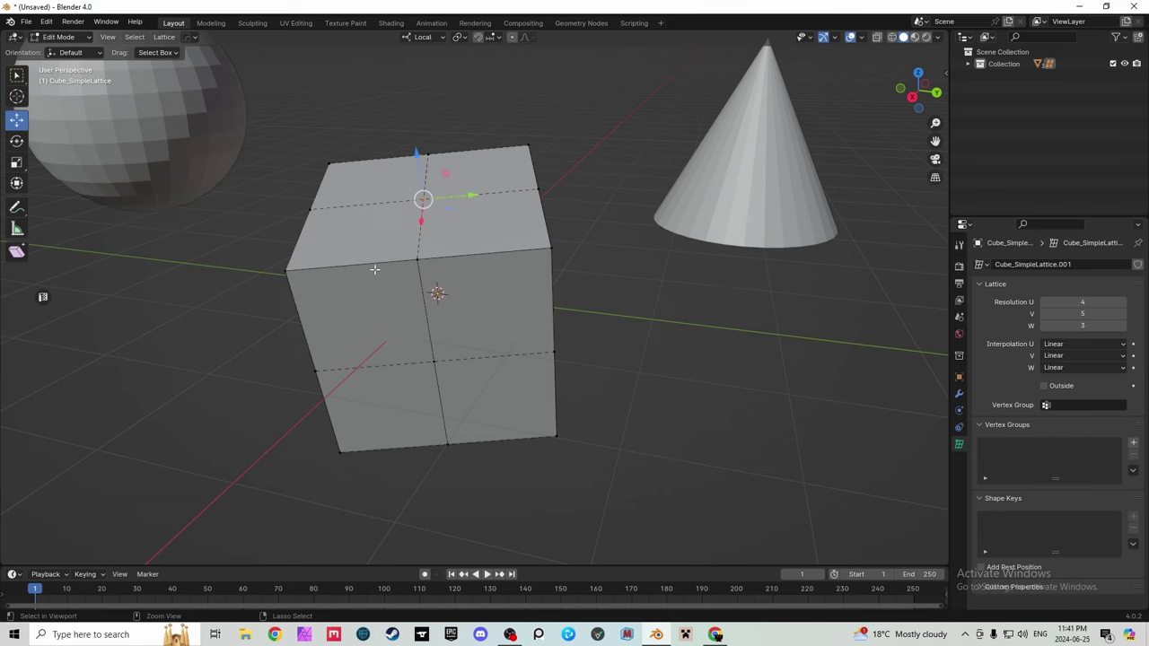
Switch to Object Mode and delete the lattice around the cube.
{"action": "left_click", "coordinate": [59, 37]}
{"action": "left_click", "coordinate": [59, 47]}
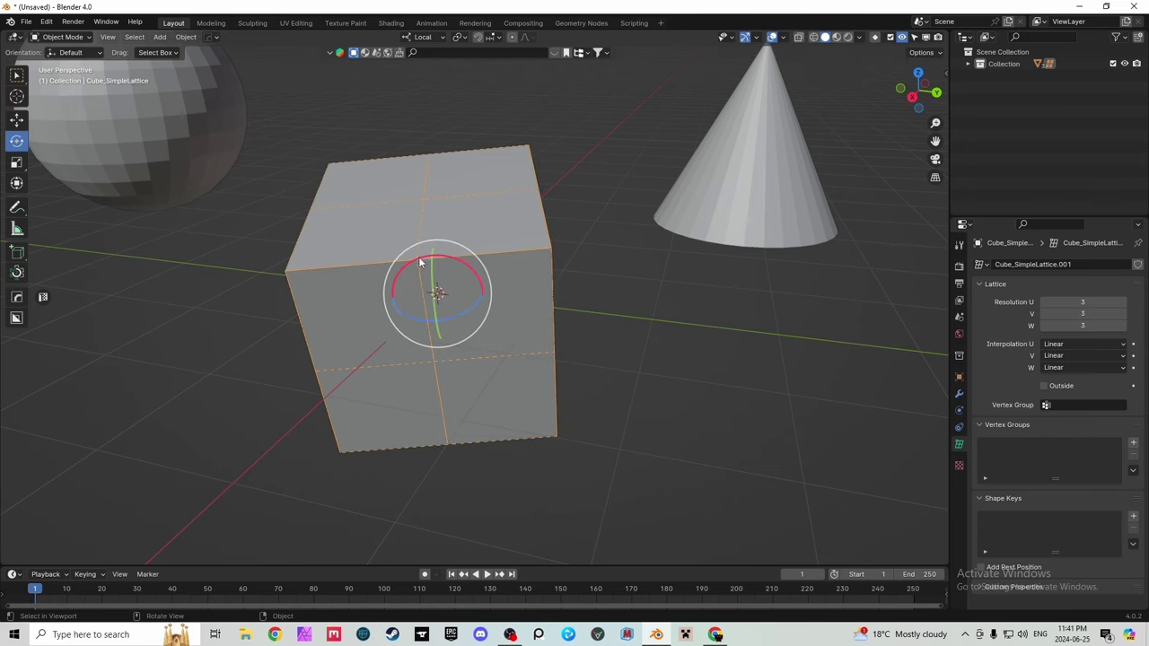
{"action": "key", "text": "Delete"}
{"action": "scroll", "coordinate": [417, 259], "scroll_direction": "down", "scroll_amount": 5}
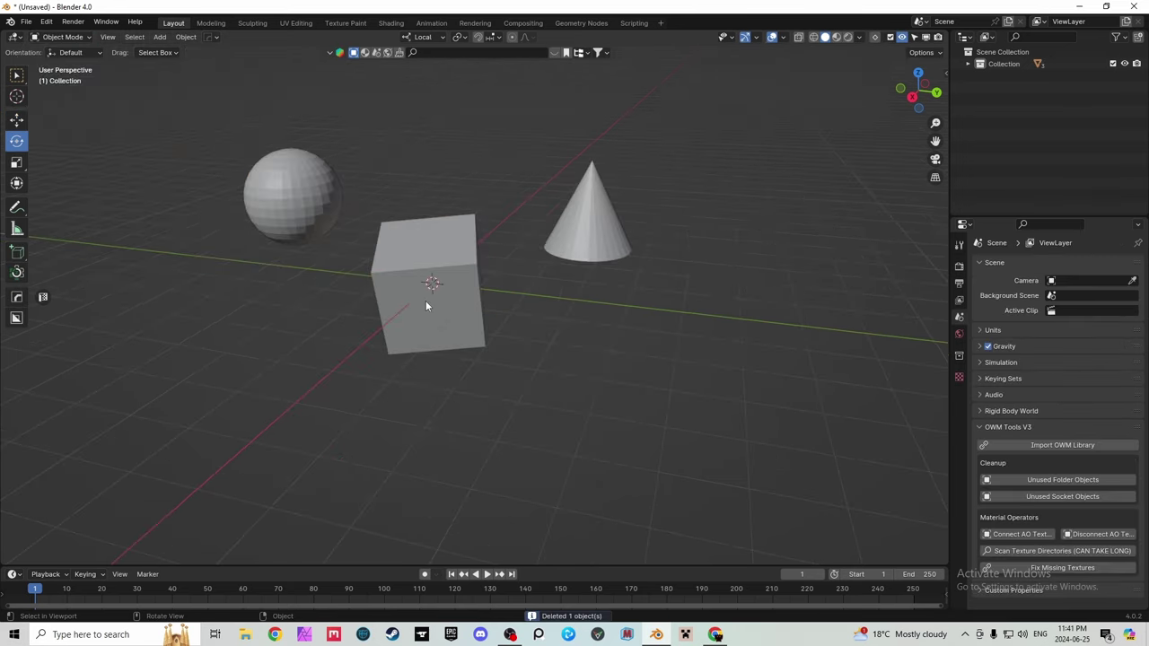
Select the cube, cone and sphere together and create one Simple Lattice around all three objects.
{"action": "left_click", "coordinate": [433, 277]}
{"action": "left_click", "coordinate": [542, 251], "text": "shift"}
{"action": "left_click", "coordinate": [348, 234], "text": "shift"}
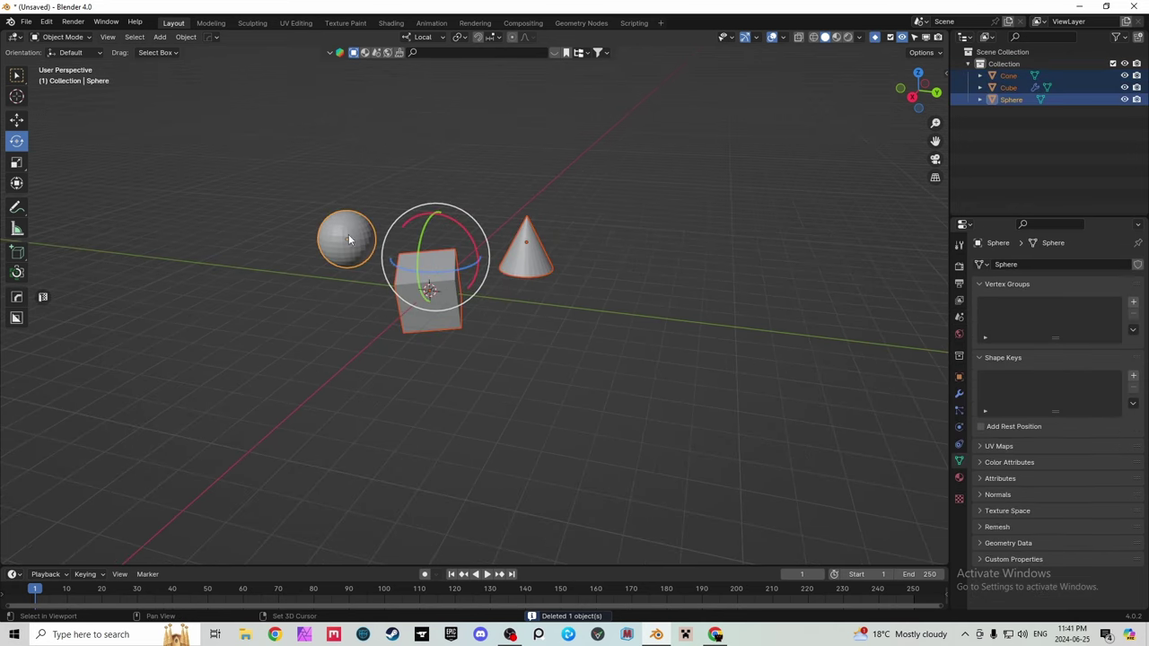
{"action": "right_click", "coordinate": [442, 270]}
{"action": "left_click", "coordinate": [441, 272]}
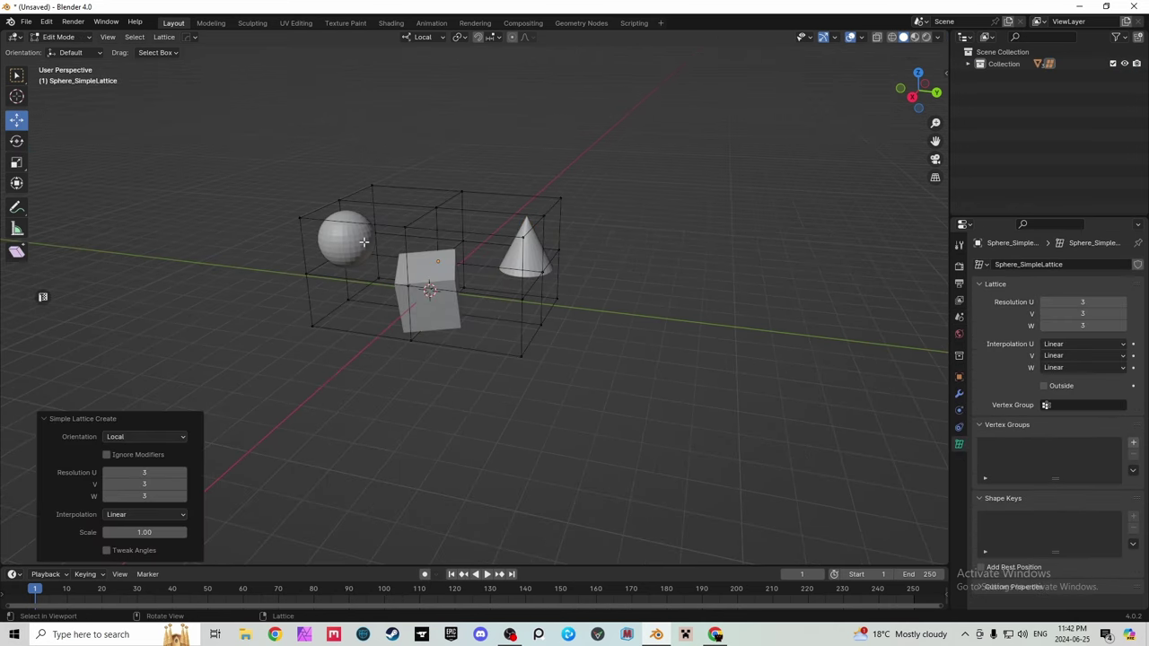
Try the available orientations for the shared lattice and settle on Global.
{"action": "left_click", "coordinate": [174, 435]}
{"action": "left_click", "coordinate": [161, 449]}
{"action": "left_click", "coordinate": [149, 434]}
{"action": "left_click", "coordinate": [147, 463]}
{"action": "left_click", "coordinate": [158, 436]}
{"action": "left_click", "coordinate": [152, 452]}
Move the shared lattice's front control points near the sphere and cube up and down freehand to deform both objects.
{"action": "left_click", "coordinate": [386, 279]}
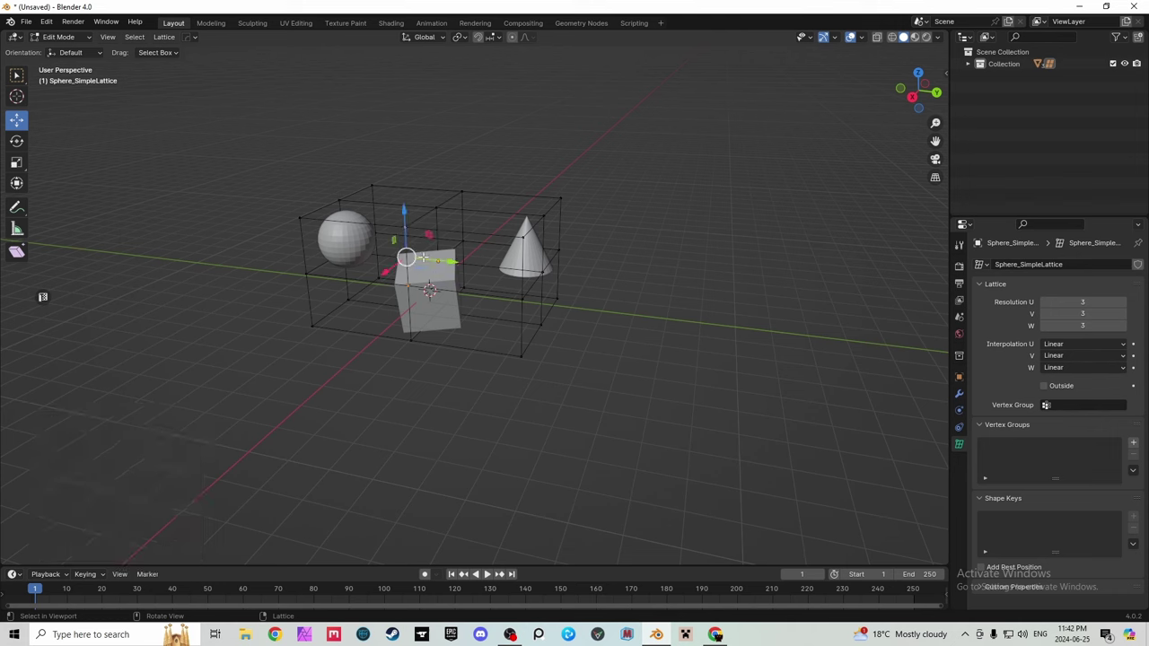
{"action": "left_click_drag", "start_coordinate": [403, 208], "coordinate": [428, 232]}
{"action": "left_click", "coordinate": [306, 214]}
{"action": "left_click_drag", "start_coordinate": [300, 190], "coordinate": [299, 213]}
{"action": "left_click", "coordinate": [337, 198]}
{"action": "left_click_drag", "start_coordinate": [332, 148], "coordinate": [331, 103]}
{"action": "left_click", "coordinate": [438, 204]}
{"action": "left_click_drag", "start_coordinate": [436, 157], "coordinate": [433, 85]}
Move the lattice's front control points beside the cone freehand, shifting the middle one about -1.01 m along Y.
{"action": "left_click", "coordinate": [541, 213]}
{"action": "left_click_drag", "start_coordinate": [583, 214], "coordinate": [507, 253]}
{"action": "left_click", "coordinate": [521, 235]}
{"action": "left_click", "coordinate": [526, 295]}
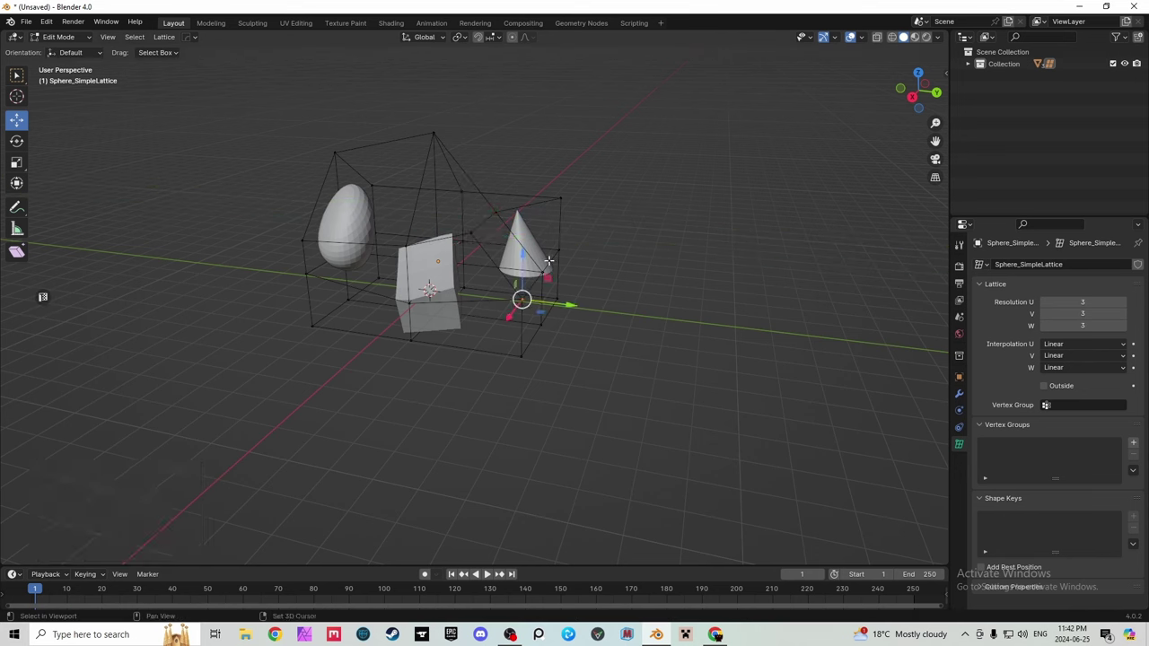
{"action": "left_click_drag", "start_coordinate": [555, 289], "coordinate": [539, 287]}
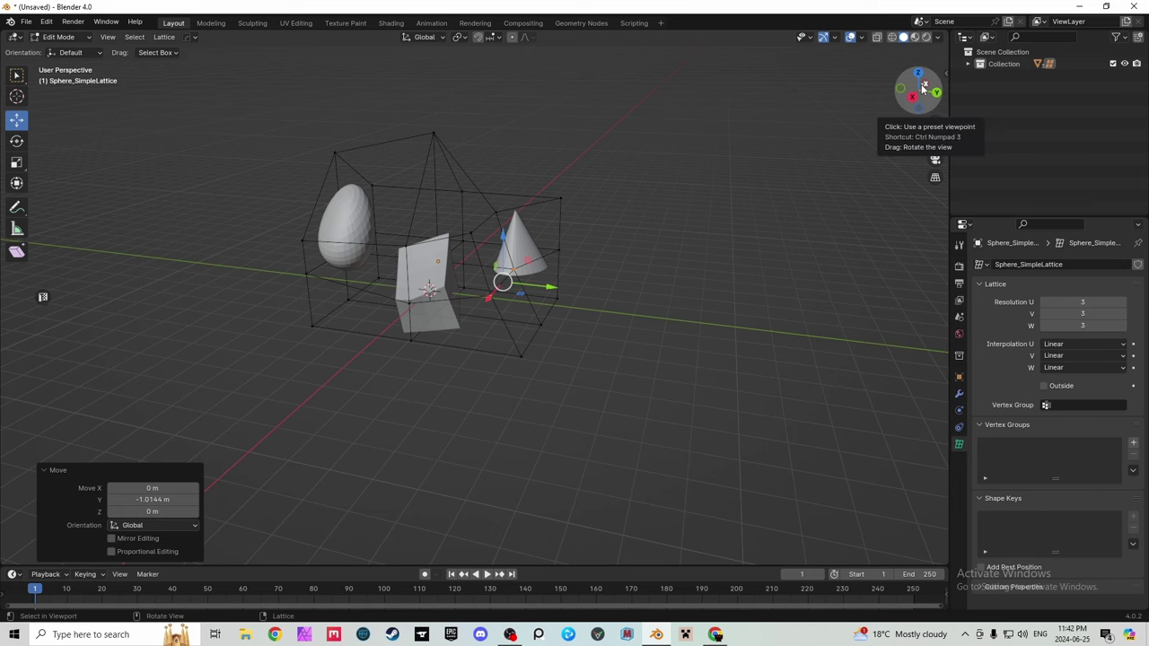
{"action": "left_click_drag", "start_coordinate": [922, 88], "coordinate": [802, 89]}
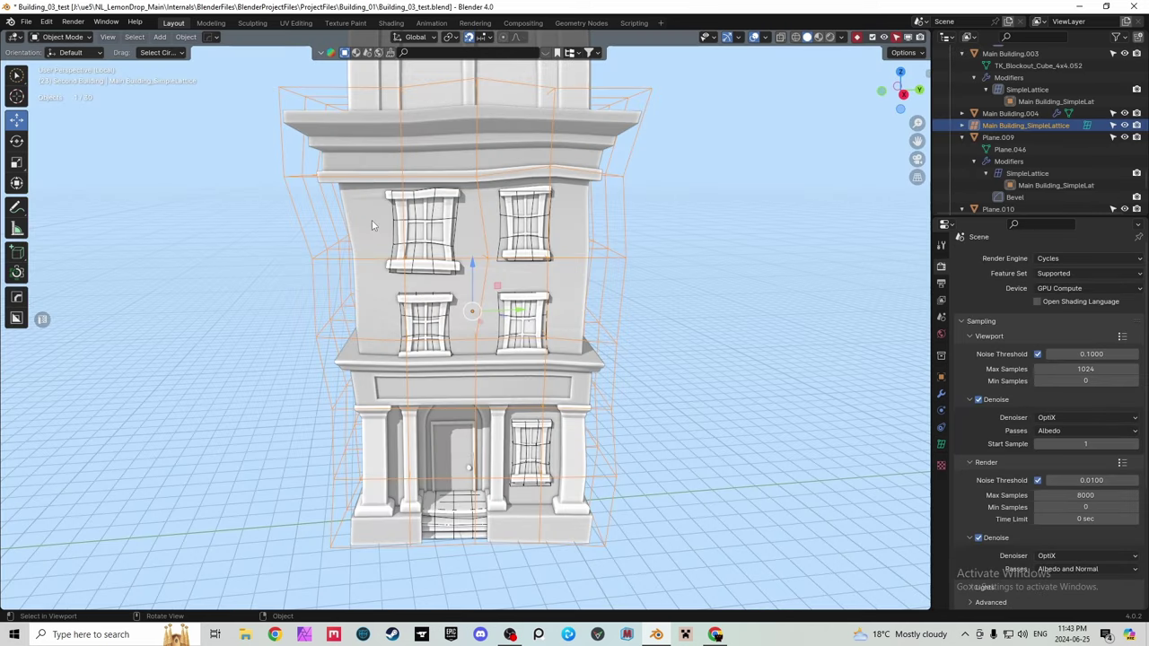
In the building scene, try moving the main wall -16.25 m along Y out of its lattice, and undo the move.
{"action": "left_click", "coordinate": [372, 224]}
{"action": "scroll", "coordinate": [600, 372], "scroll_direction": "down", "scroll_amount": 1}
{"action": "left_click_drag", "start_coordinate": [639, 385], "coordinate": [335, 338]}
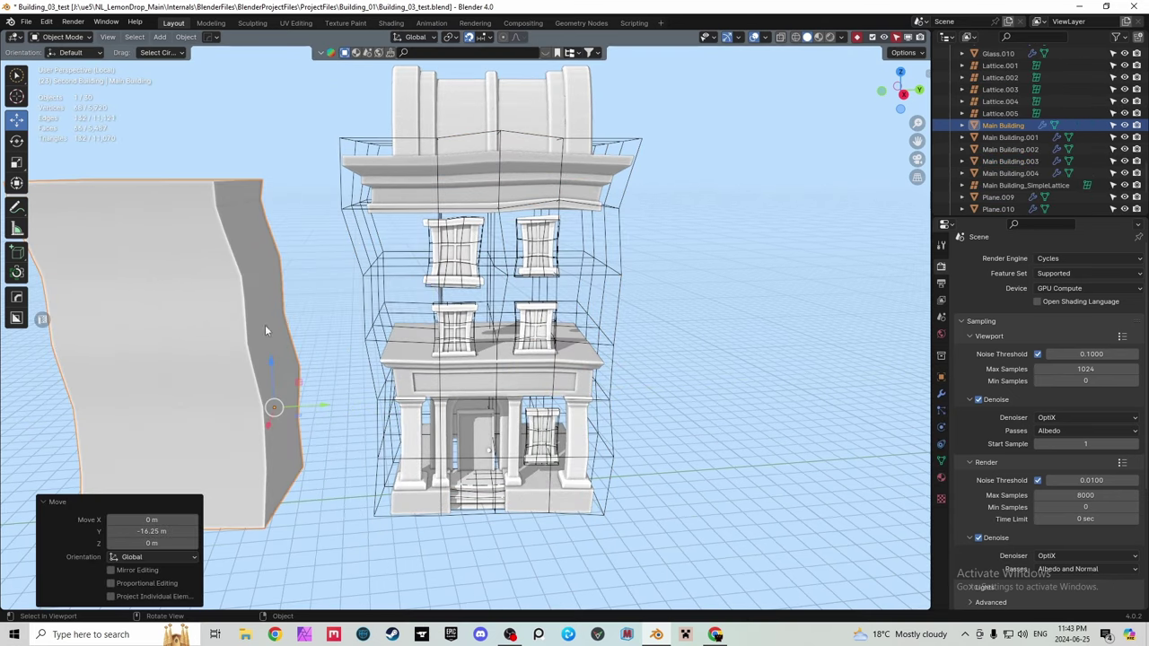
{"action": "key", "text": "ctrl+z"}
Inspect how the upper-left window is built by selecting its frame, surrounding lattice and glass in turn.
{"action": "scroll", "coordinate": [476, 255], "scroll_direction": "up", "scroll_amount": 2}
{"action": "scroll", "coordinate": [476, 256], "scroll_direction": "up", "scroll_amount": 3}
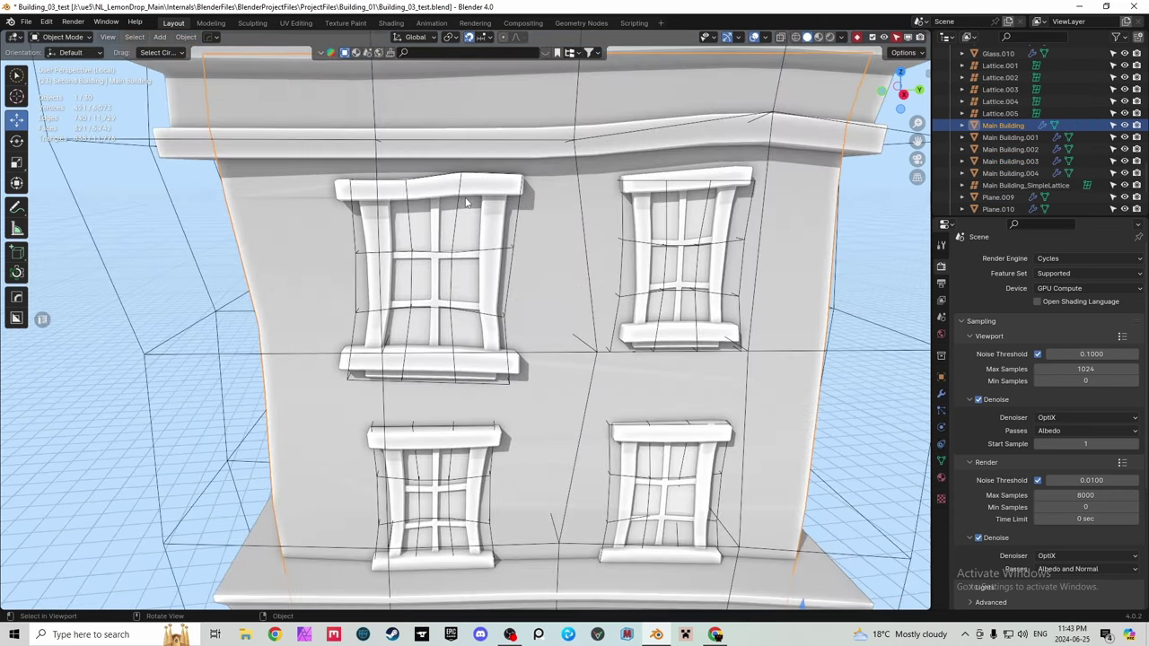
{"action": "left_click", "coordinate": [472, 197]}
{"action": "middle_click_drag", "start_coordinate": [473, 198], "coordinate": [517, 351]}
{"action": "middle_click_drag", "start_coordinate": [381, 343], "coordinate": [458, 227]}
{"action": "left_click", "coordinate": [460, 227]}
{"action": "left_click", "coordinate": [492, 236]}
{"action": "key", "text": "KP_Decimal"}
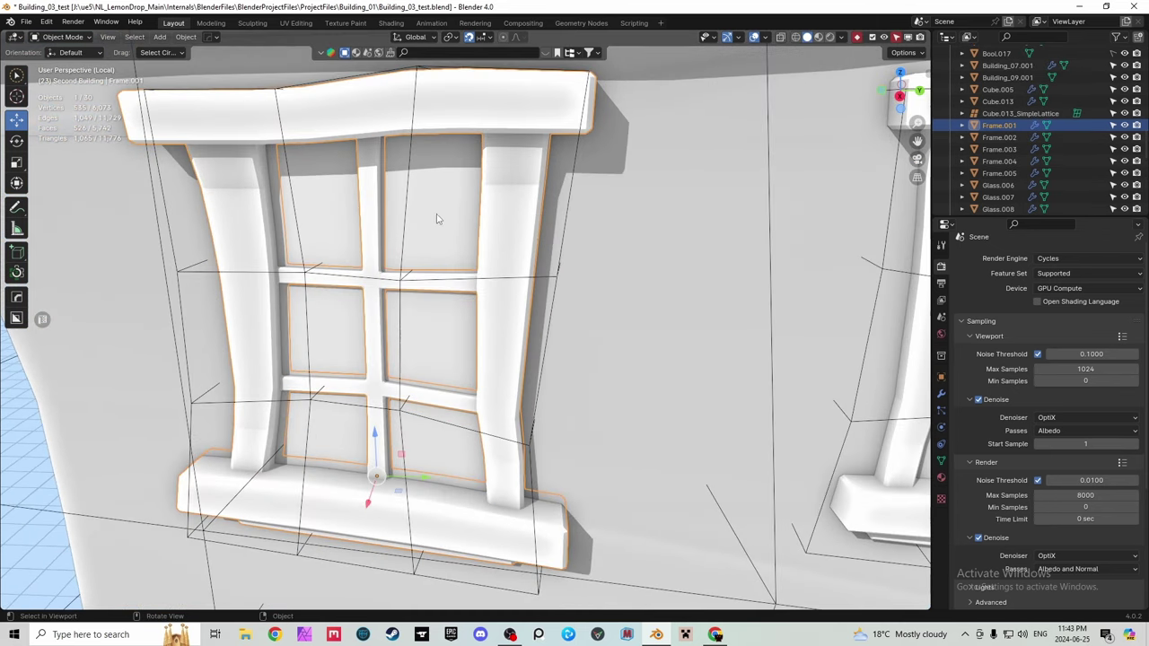
{"action": "scroll", "coordinate": [406, 202], "scroll_direction": "down", "scroll_amount": 3}
{"action": "left_click", "coordinate": [407, 196]}
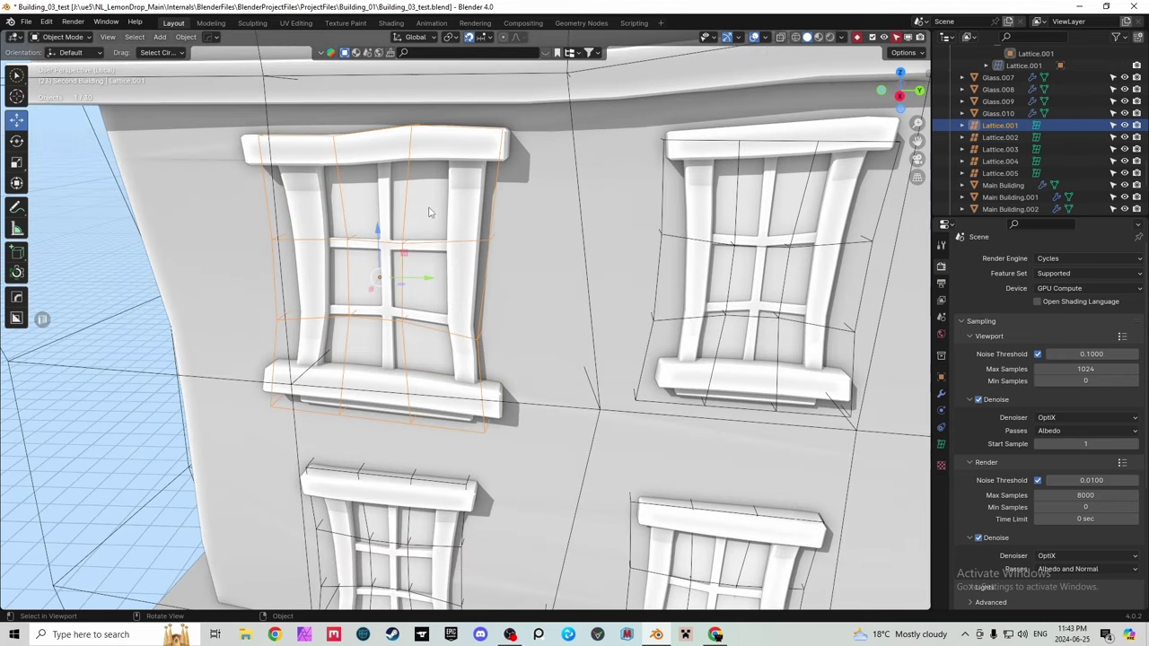
{"action": "left_click", "coordinate": [436, 218]}
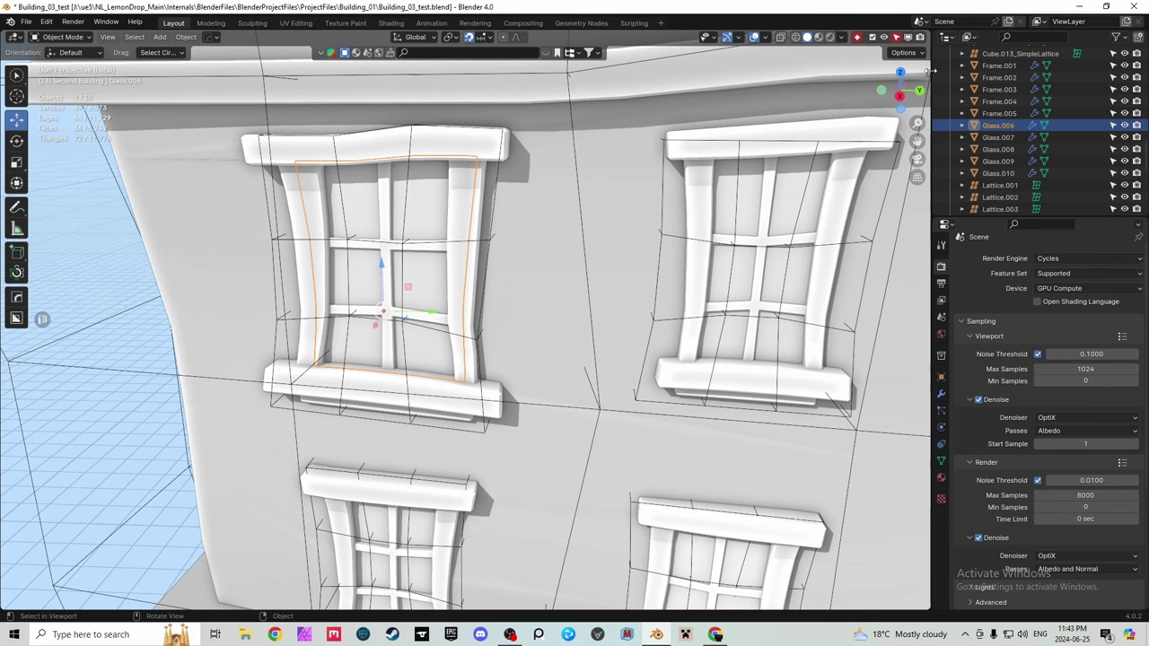
{"action": "scroll", "coordinate": [416, 250], "scroll_direction": "up", "scroll_amount": 1}
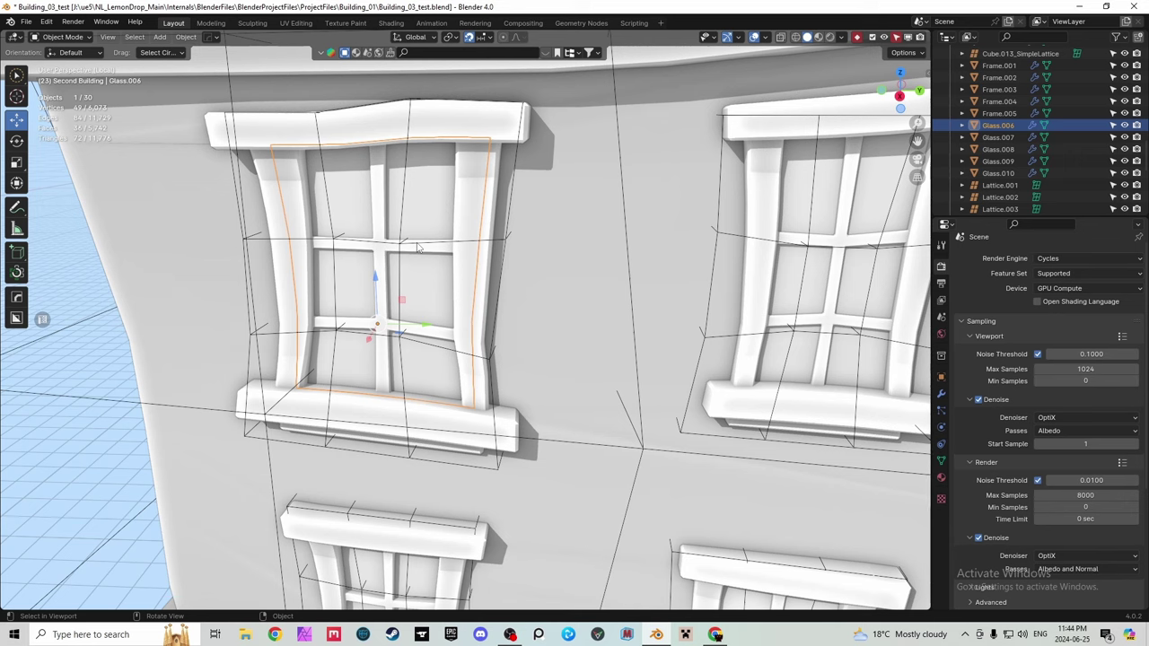
{"action": "scroll", "coordinate": [419, 248], "scroll_direction": "down", "scroll_amount": 4}
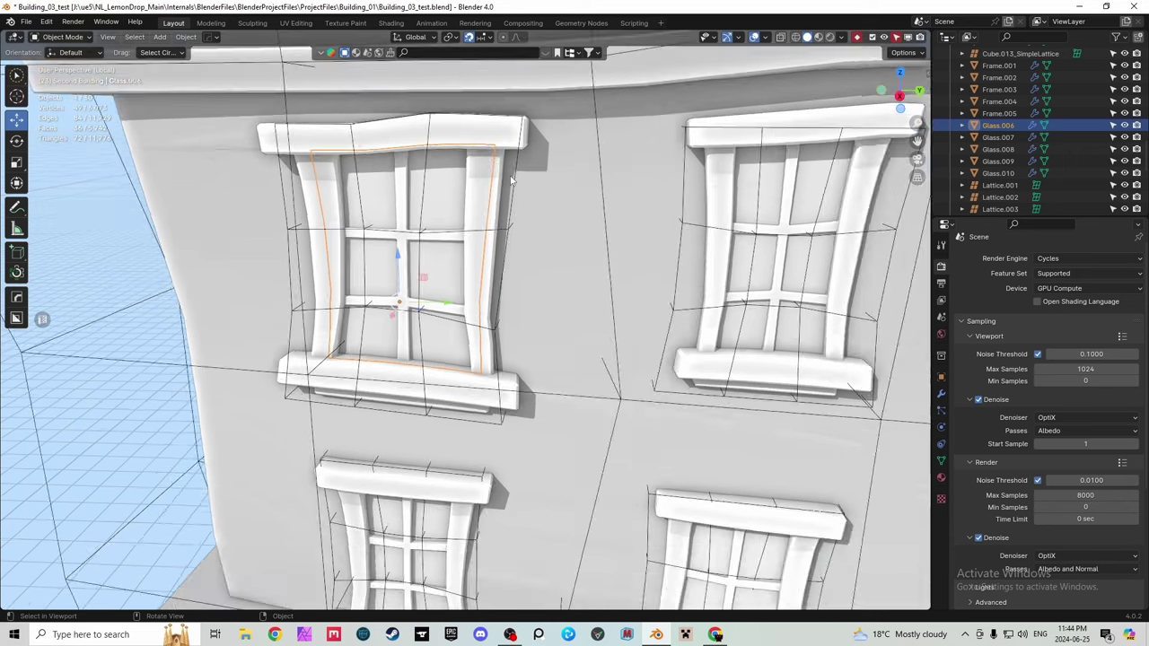
{"action": "left_click", "coordinate": [72, 36]}
{"action": "left_click", "coordinate": [70, 52]}
{"action": "left_click", "coordinate": [539, 212]}
{"action": "left_click", "coordinate": [62, 37]}
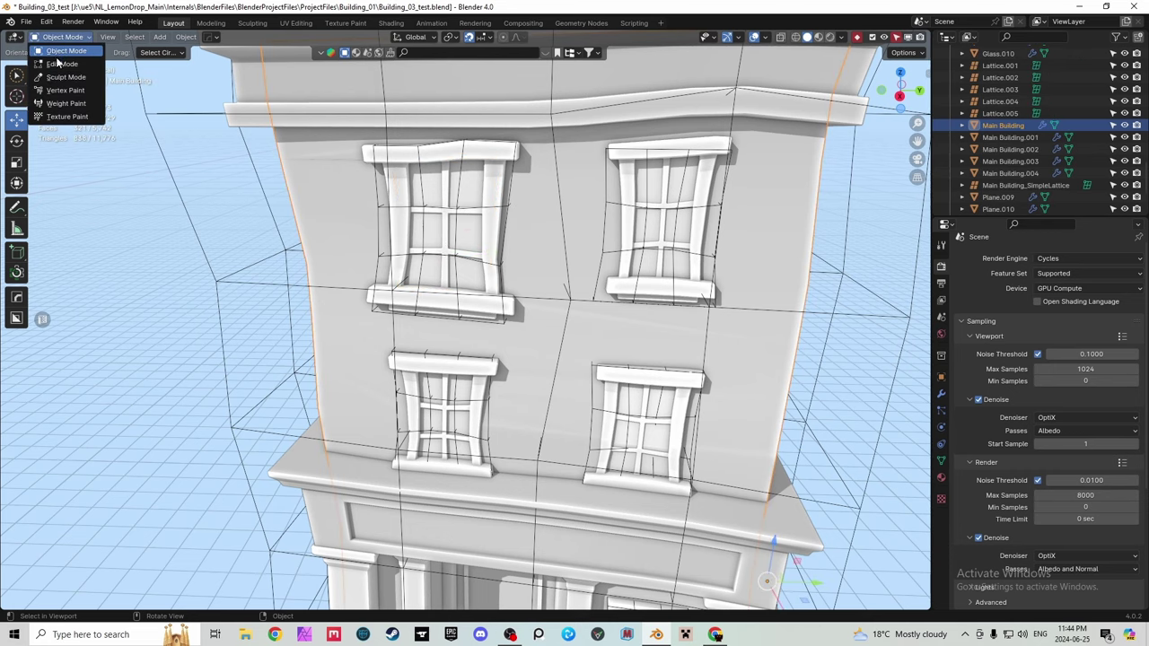
Try moving side control points of the upper-left window's lattice in Edit Mode, undoing the change before returning to Object Mode.
{"action": "left_click", "coordinate": [459, 207]}
{"action": "scroll", "coordinate": [457, 208], "scroll_direction": "up", "scroll_amount": 3}
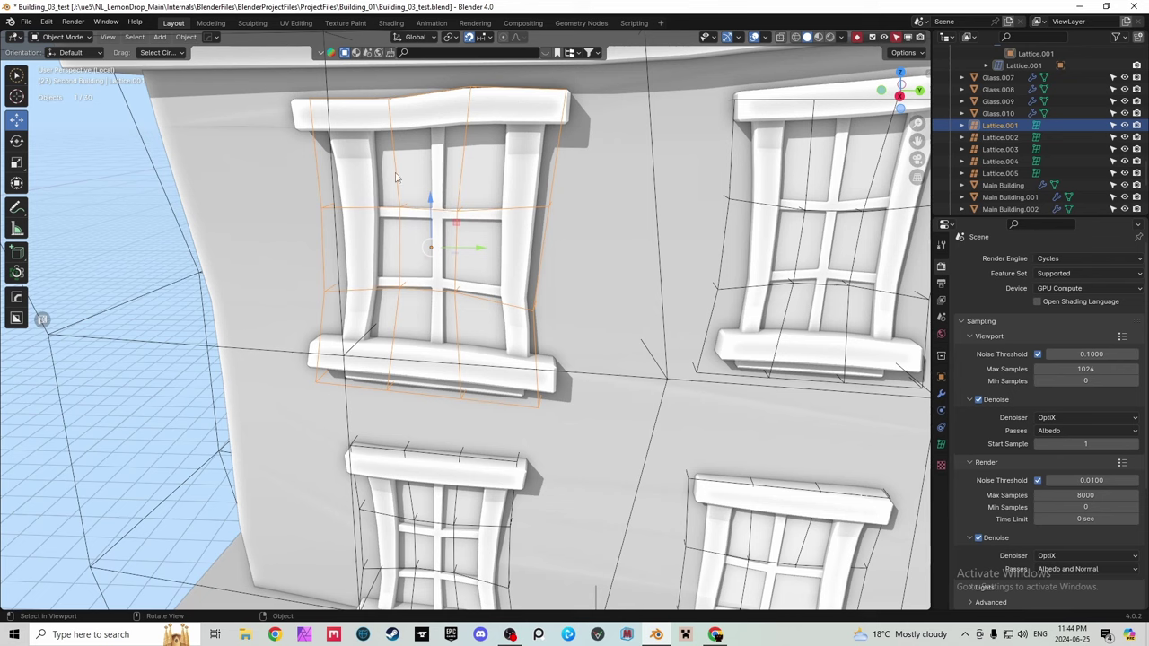
{"action": "scroll", "coordinate": [440, 216], "scroll_direction": "down", "scroll_amount": 2}
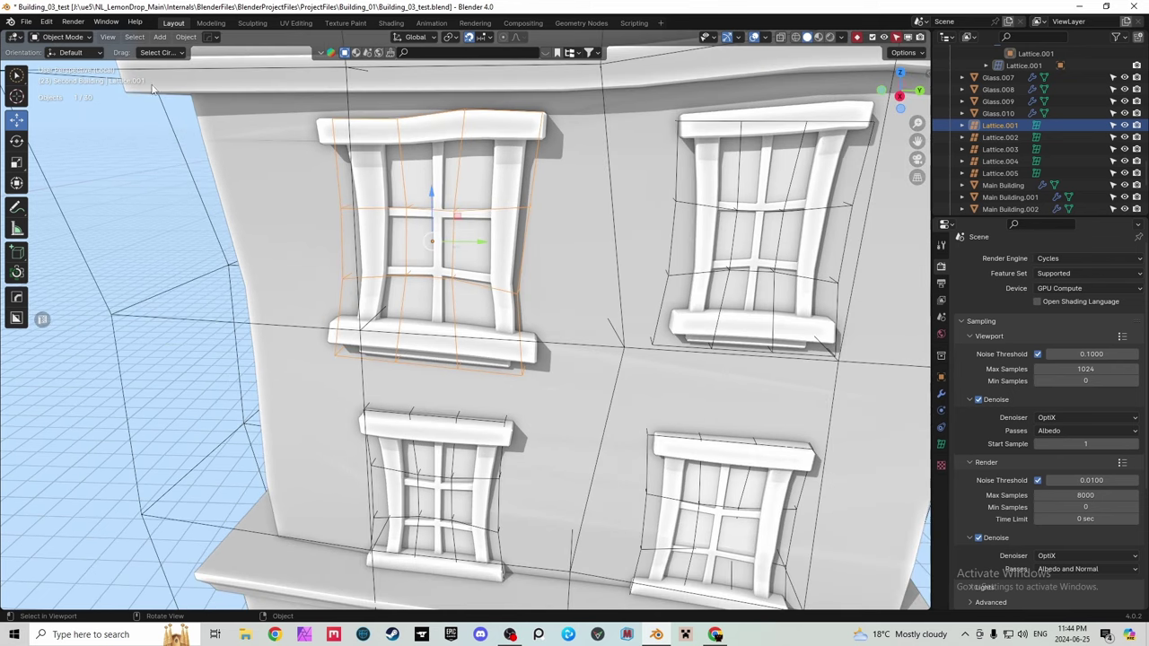
{"action": "left_click", "coordinate": [63, 37]}
{"action": "left_click", "coordinate": [79, 64]}
{"action": "left_click_drag", "start_coordinate": [523, 210], "coordinate": [531, 204]}
{"action": "left_click_drag", "start_coordinate": [567, 205], "coordinate": [529, 202]}
{"action": "left_click", "coordinate": [530, 205]}
{"action": "key", "text": "ctrl+z"}
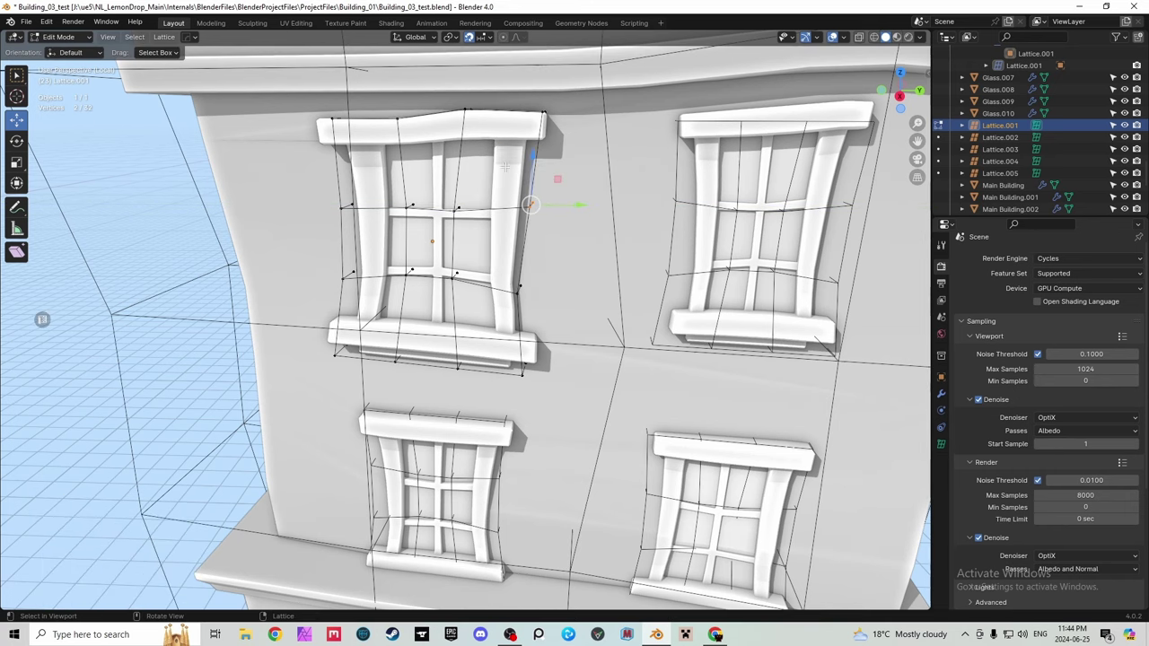
{"action": "left_click", "coordinate": [63, 37]}
{"action": "left_click", "coordinate": [79, 51]}
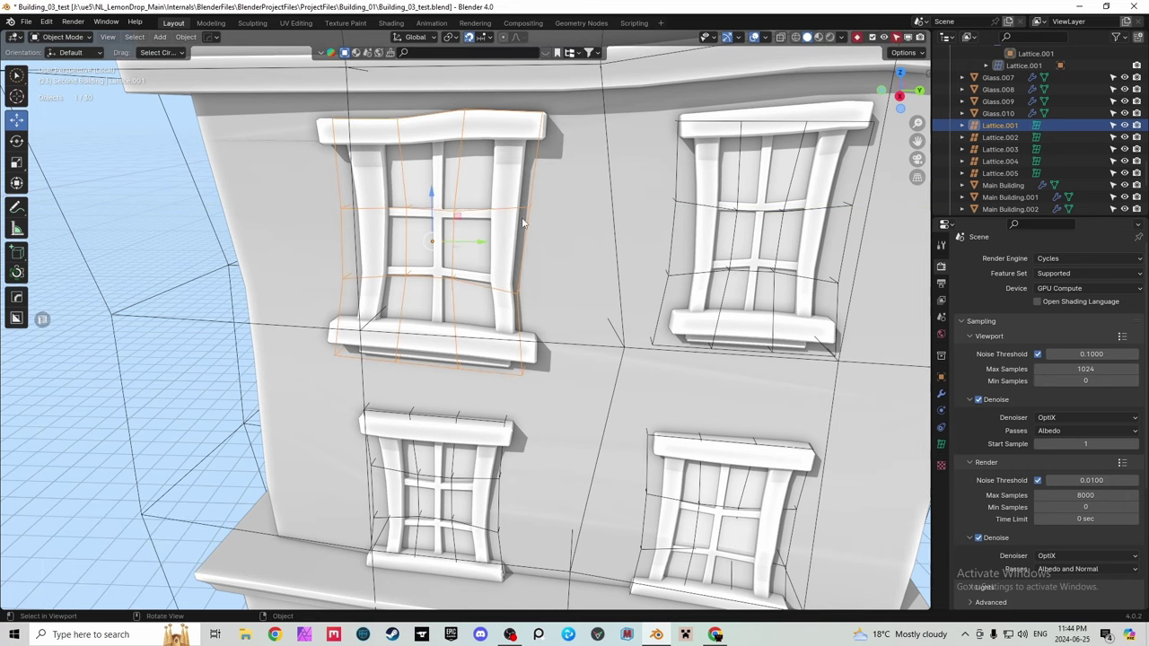
Select the large lattice surrounding the whole building and enter Edit Mode on it.
{"action": "scroll", "coordinate": [497, 245], "scroll_direction": "down", "scroll_amount": 4}
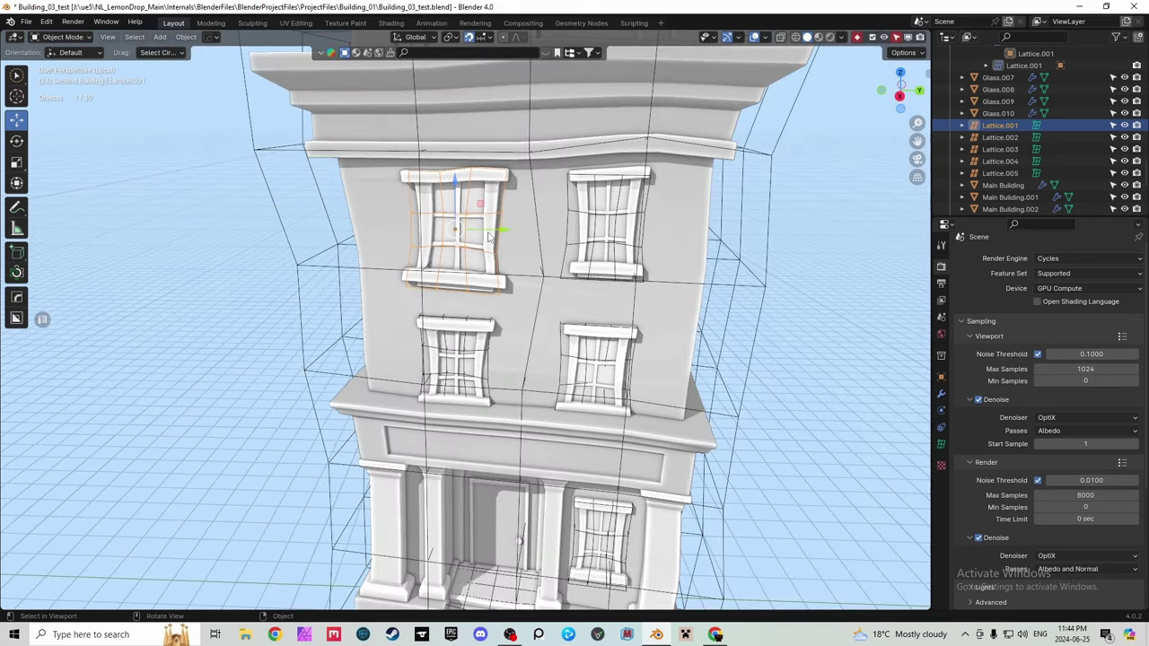
{"action": "scroll", "coordinate": [466, 200], "scroll_direction": "up", "scroll_amount": 3}
{"action": "left_click", "coordinate": [479, 252]}
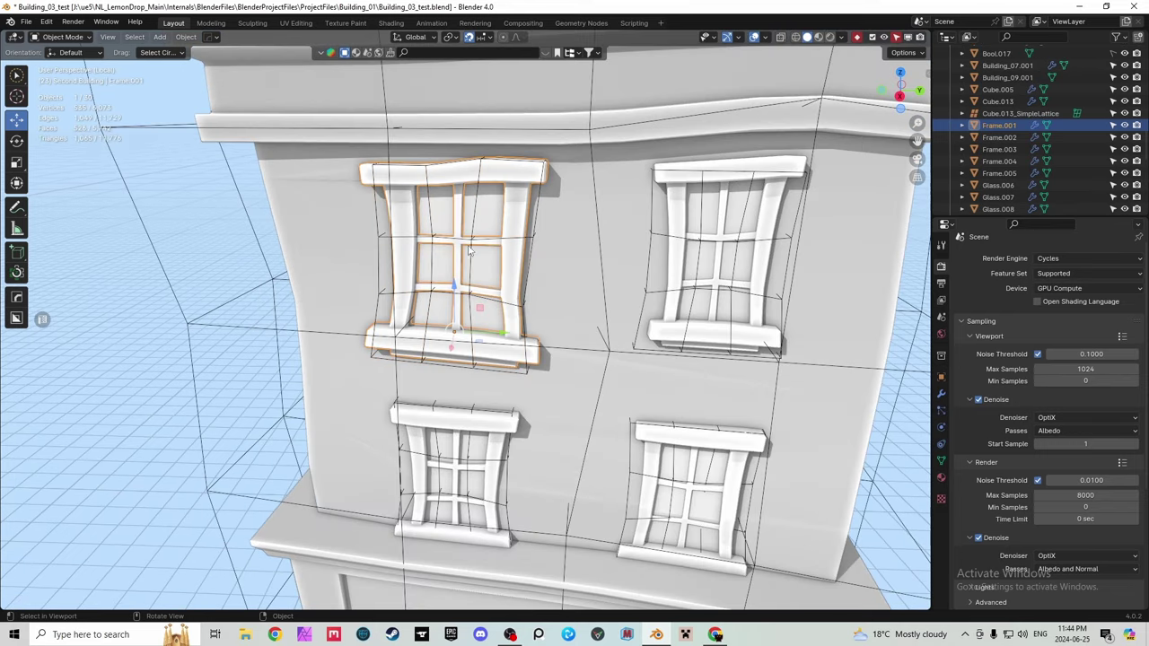
{"action": "left_click", "coordinate": [601, 253]}
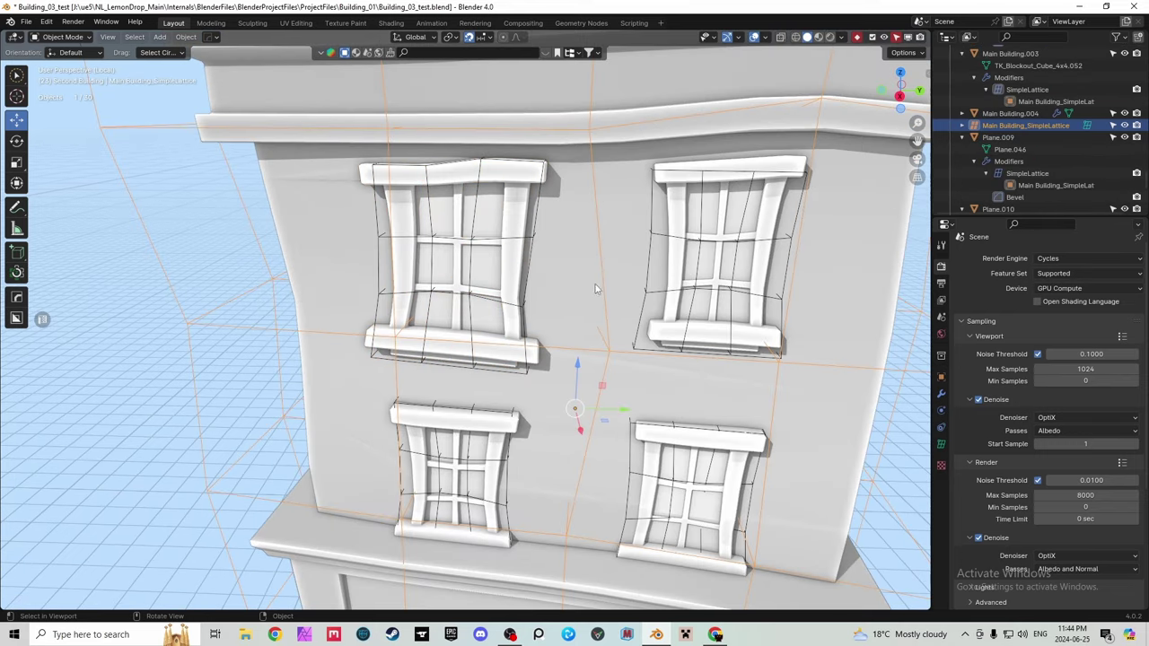
{"action": "left_click", "coordinate": [59, 37]}
{"action": "left_click", "coordinate": [61, 67]}
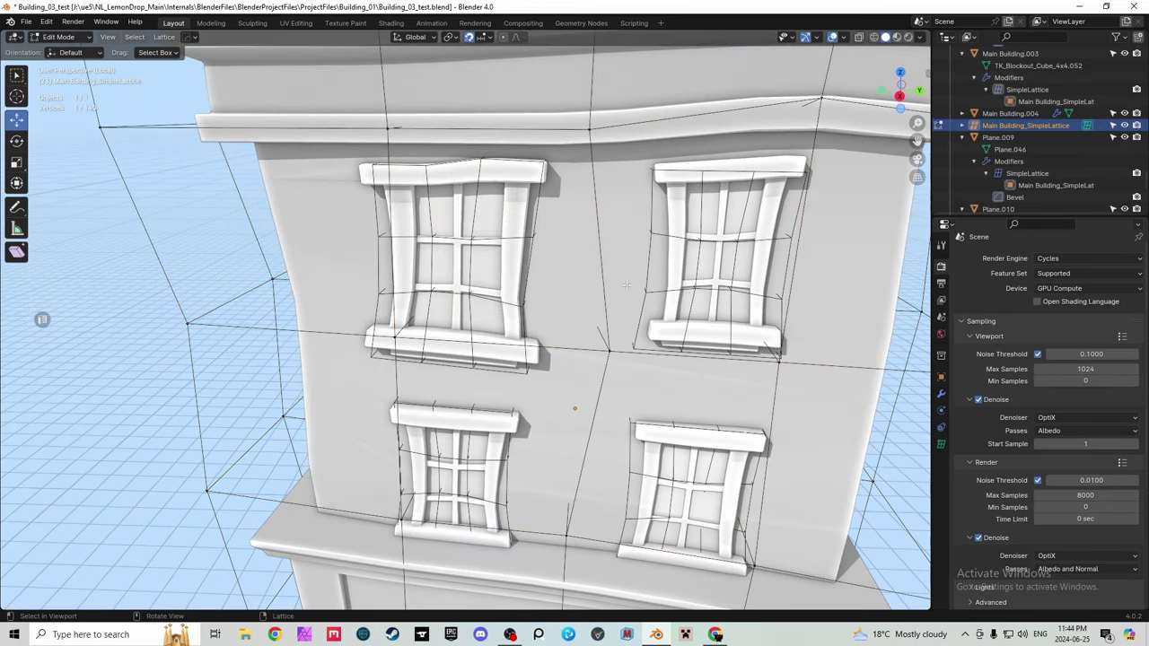
Try moving the building lattice's central front control point along Y between the windows, and undo the move.
{"action": "key", "text": "g"}
{"action": "key", "text": "y"}
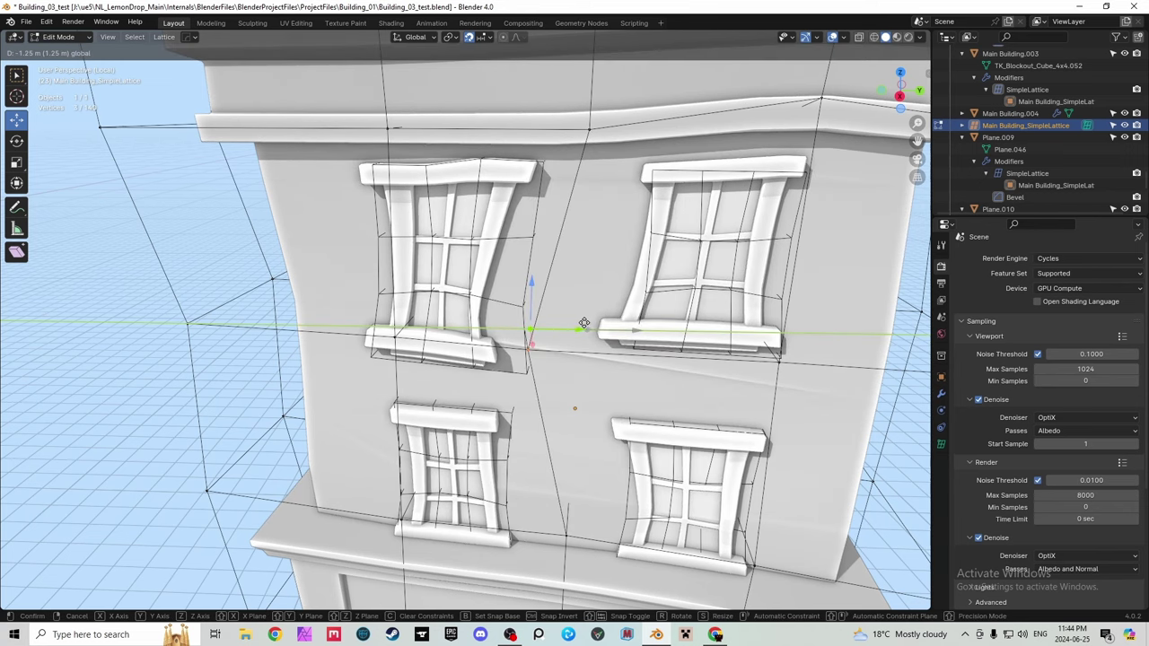
{"action": "left_click", "coordinate": [668, 324]}
{"action": "key", "text": "ctrl+z"}
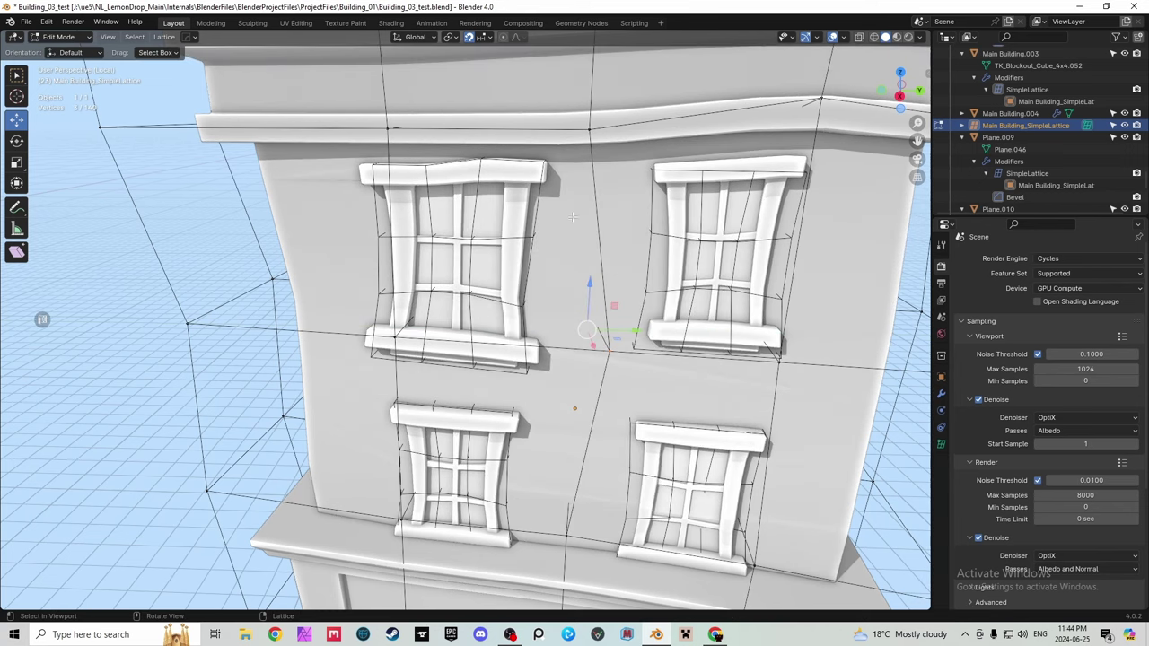
Try shifting the four control points on the building lattice's left side, level with the upper window sills, along Y.
{"action": "scroll", "coordinate": [550, 223], "scroll_direction": "down", "scroll_amount": 2}
{"action": "scroll", "coordinate": [584, 252], "scroll_direction": "down", "scroll_amount": 3}
{"action": "scroll", "coordinate": [592, 265], "scroll_direction": "down", "scroll_amount": 3}
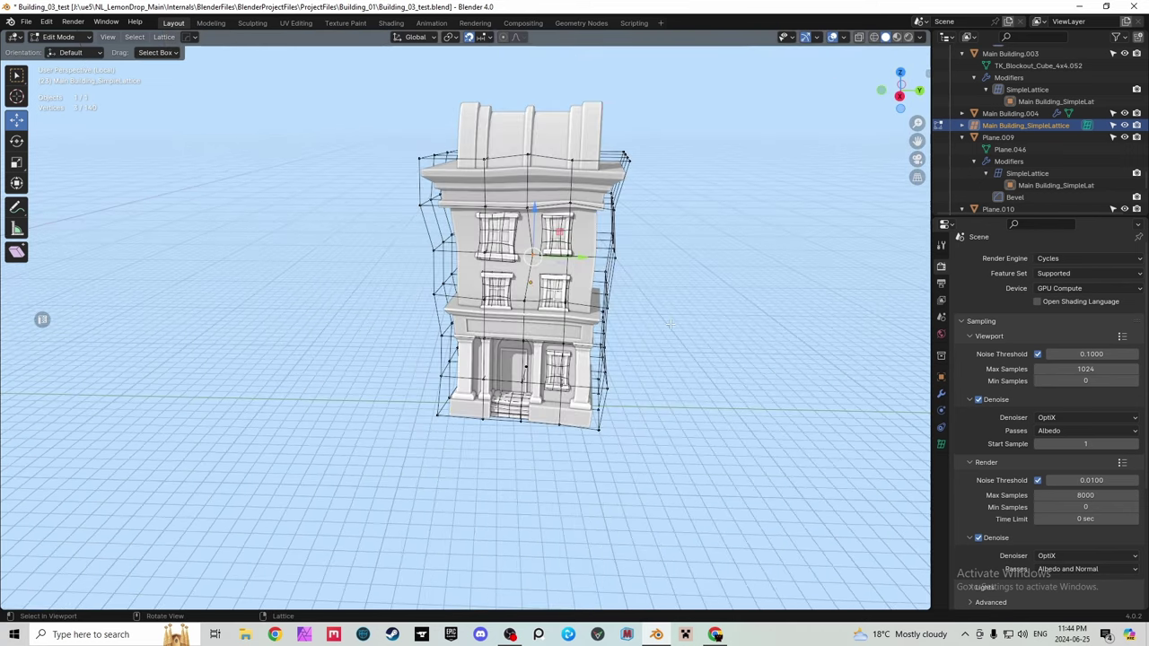
{"action": "scroll", "coordinate": [593, 266], "scroll_direction": "up", "scroll_amount": 1}
{"action": "mouse_move", "coordinate": [901, 95]}
{"action": "left_mouse_down"}
{"action": "mouse_move", "coordinate": [1010, 82]}
{"action": "mouse_move", "coordinate": [923, 91]}
{"action": "left_mouse_up"}
{"action": "left_click_drag", "start_coordinate": [380, 179], "coordinate": [338, 231]}
{"action": "left_click_drag", "start_coordinate": [399, 209], "coordinate": [418, 208]}
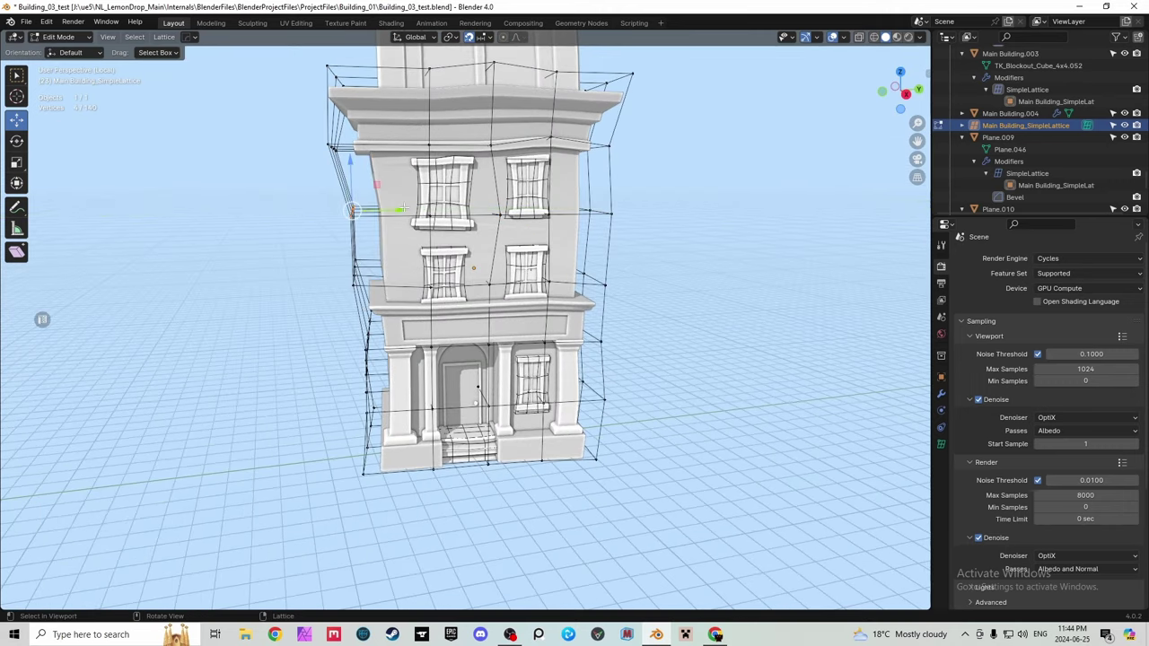
Return the building lattice to Object Mode and clear the selection.
{"action": "scroll", "coordinate": [415, 202], "scroll_direction": "up", "scroll_amount": 5}
{"action": "left_click", "coordinate": [58, 37]}
{"action": "left_click", "coordinate": [77, 50]}
{"action": "scroll", "coordinate": [368, 263], "scroll_direction": "down", "scroll_amount": 6}
{"action": "left_click", "coordinate": [770, 336]}
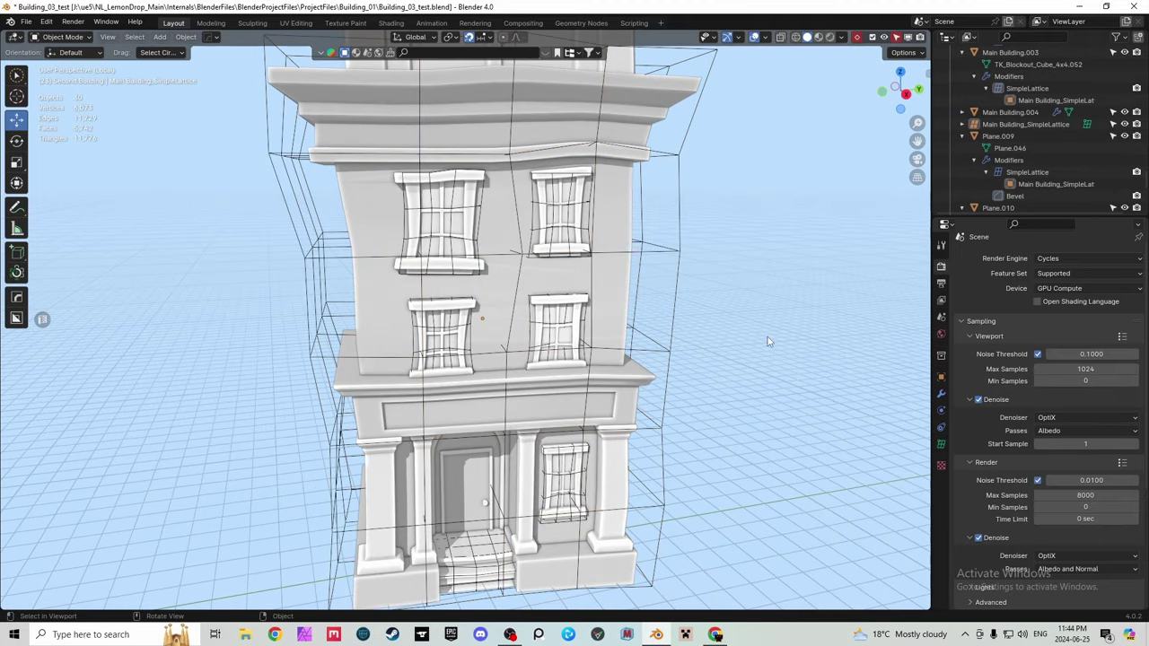
Select the upper-left window's frame and show its modifier stack.
{"action": "scroll", "coordinate": [752, 340], "scroll_direction": "down", "scroll_amount": 3}
{"action": "left_click_drag", "start_coordinate": [905, 96], "coordinate": [875, 105]}
{"action": "scroll", "coordinate": [428, 263], "scroll_direction": "up", "scroll_amount": 5}
{"action": "scroll", "coordinate": [428, 263], "scroll_direction": "up", "scroll_amount": 3}
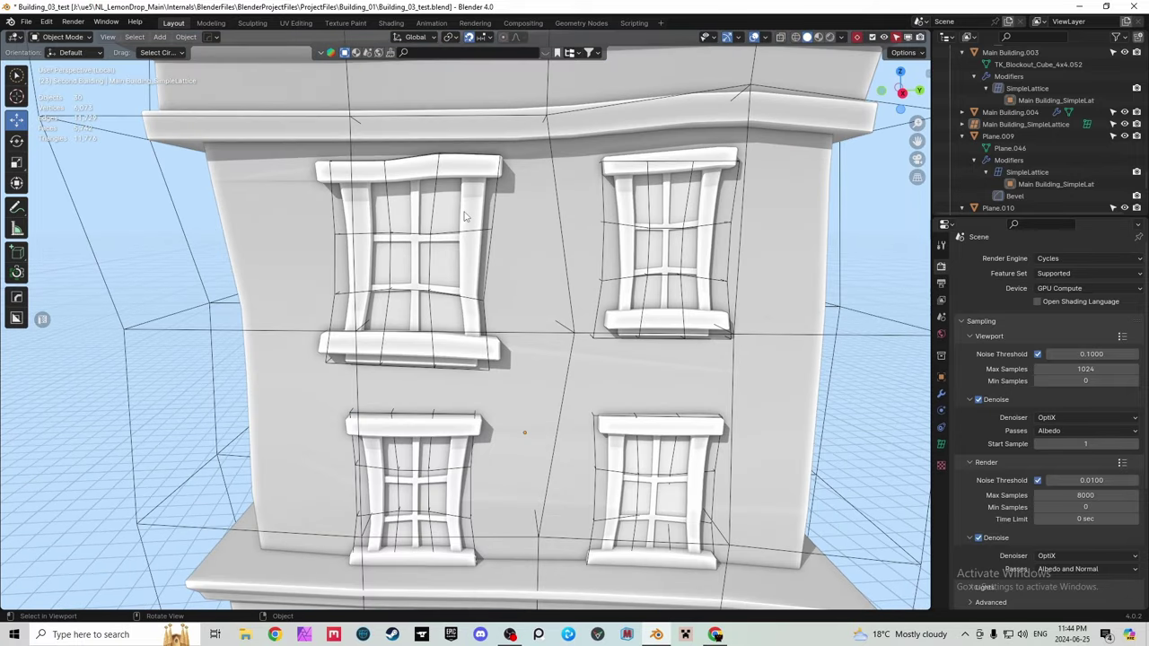
{"action": "left_click", "coordinate": [418, 265]}
{"action": "left_click", "coordinate": [940, 393]}
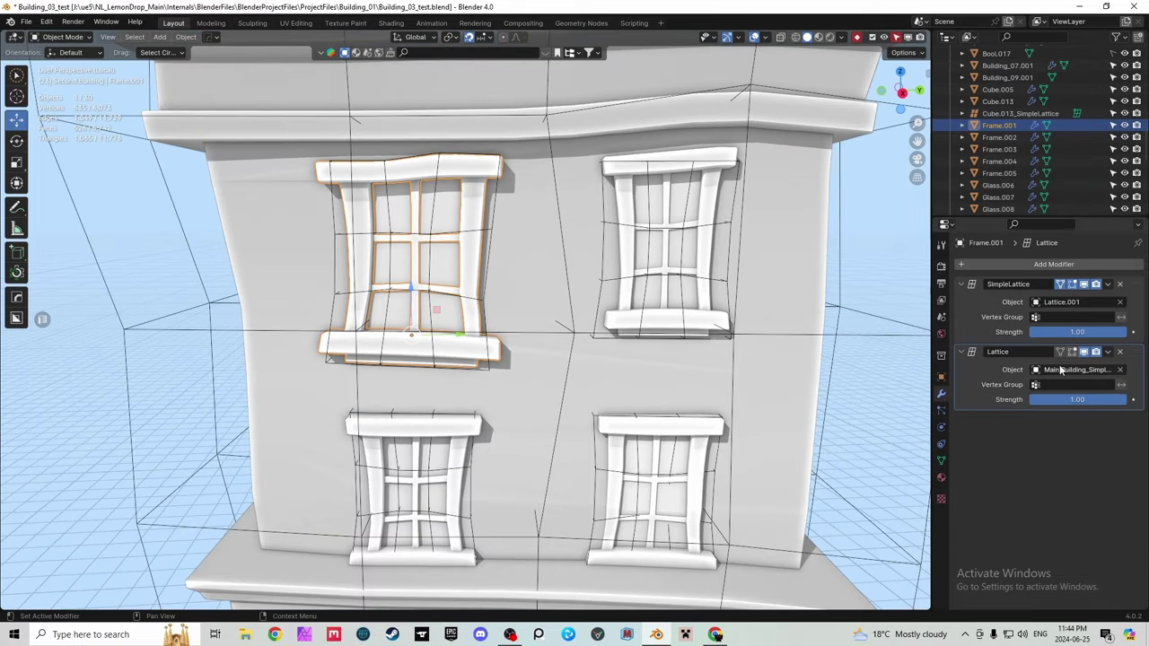
Turn the window frame's SimpleLattice and Lattice modifiers off in the viewport and back on, and deselect the frame.
{"action": "left_click", "coordinate": [1084, 284]}
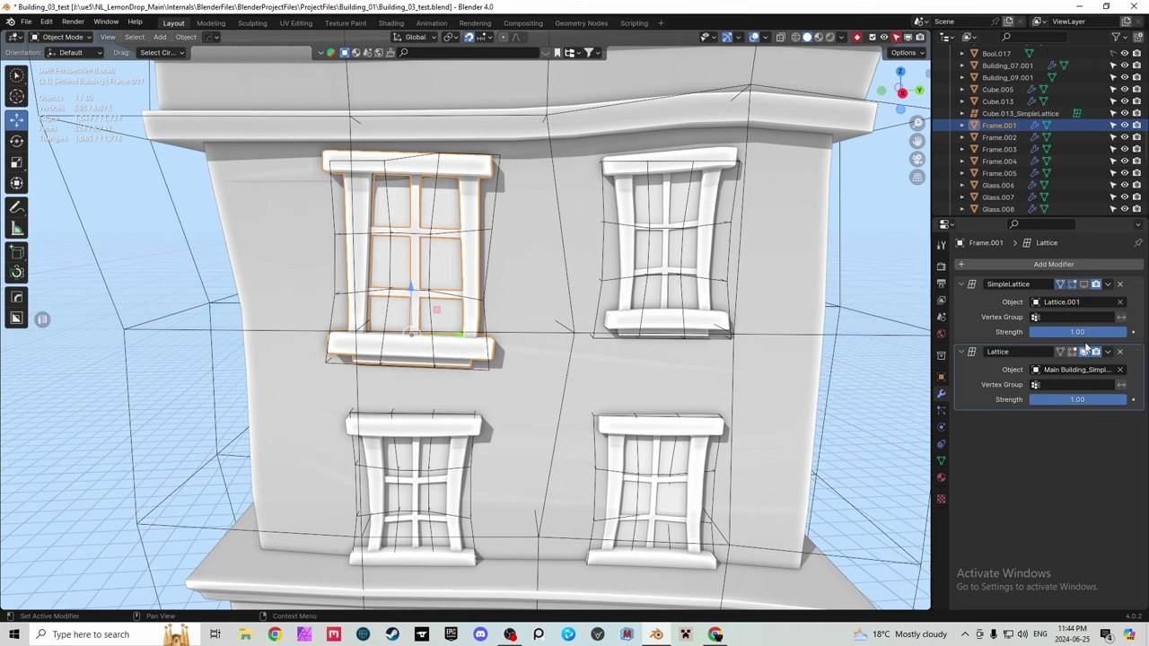
{"action": "left_click", "coordinate": [1084, 352]}
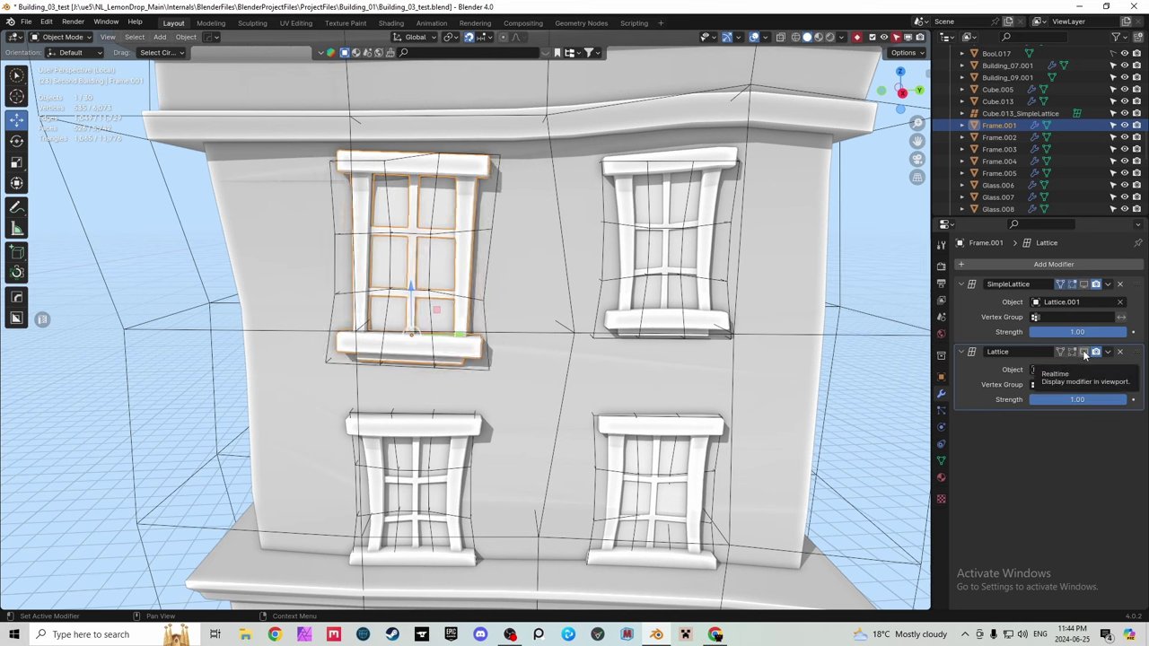
{"action": "left_click", "coordinate": [1083, 352]}
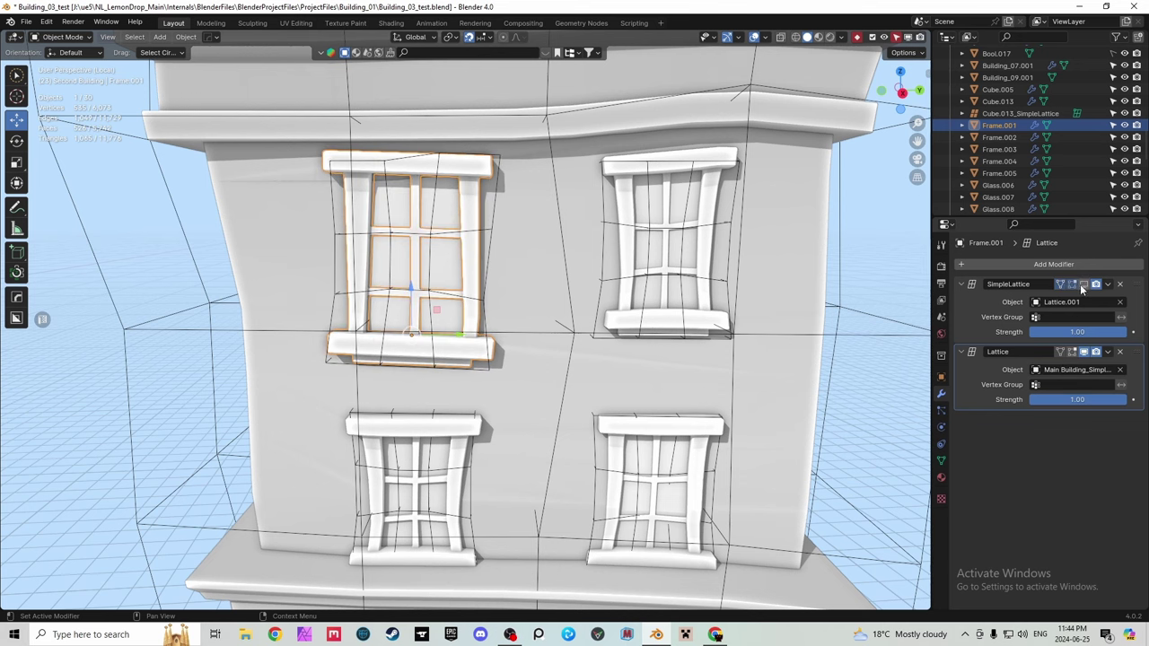
{"action": "left_click", "coordinate": [1084, 284]}
{"action": "scroll", "coordinate": [678, 334], "scroll_direction": "down", "scroll_amount": 3}
{"action": "left_click", "coordinate": [846, 378]}
{"action": "scroll", "coordinate": [485, 280], "scroll_direction": "down", "scroll_amount": 2}
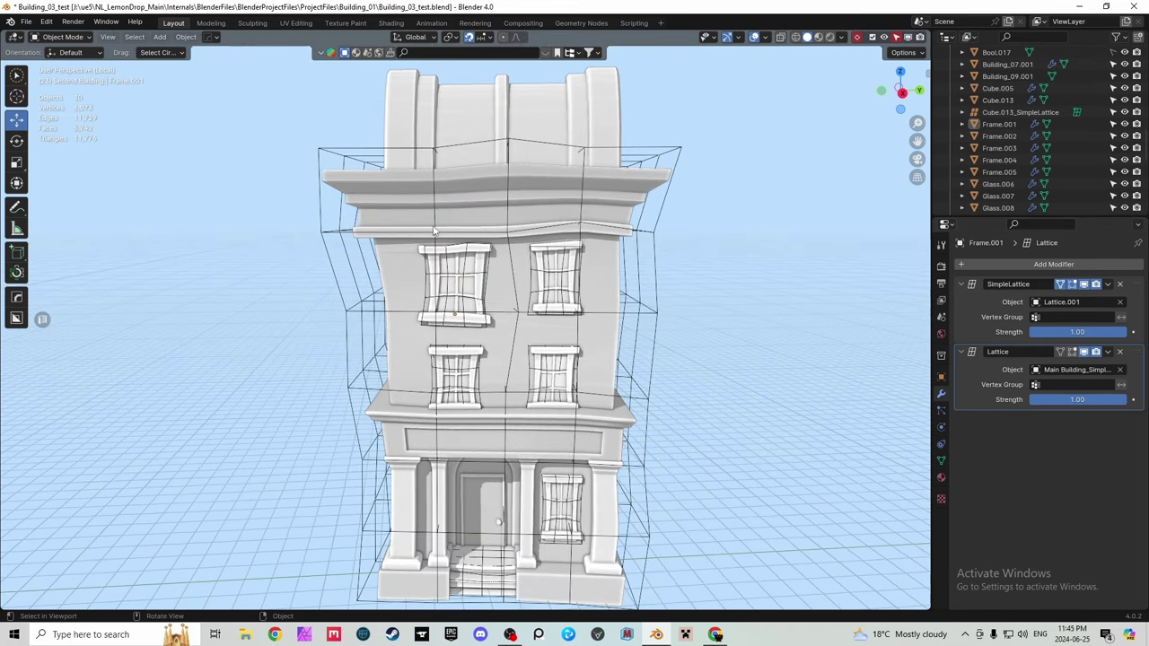
Select the cornice above the windows and switch its SimpleLattice modifier's viewport display off and back on.
{"action": "left_click", "coordinate": [483, 221]}
{"action": "scroll", "coordinate": [682, 265], "scroll_direction": "up", "scroll_amount": 1}
{"action": "left_click", "coordinate": [1119, 284]}
{"action": "left_click", "coordinate": [1120, 284]}
{"action": "left_click", "coordinate": [1083, 284]}
{"action": "left_click", "coordinate": [1083, 283]}
Move the cornice freehand about -0.25 m along X and -3.125 m along Y, partly out of the building lattice.
{"action": "scroll", "coordinate": [626, 242], "scroll_direction": "down", "scroll_amount": 4}
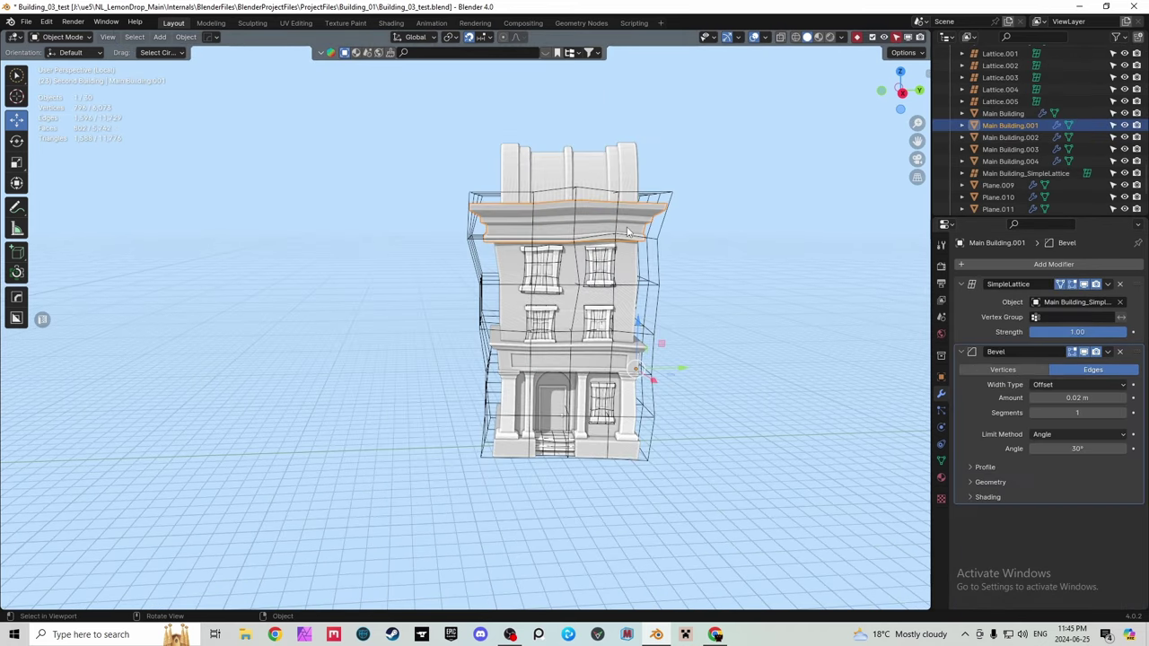
{"action": "key", "text": "g"}
{"action": "left_click", "coordinate": [880, 88]}
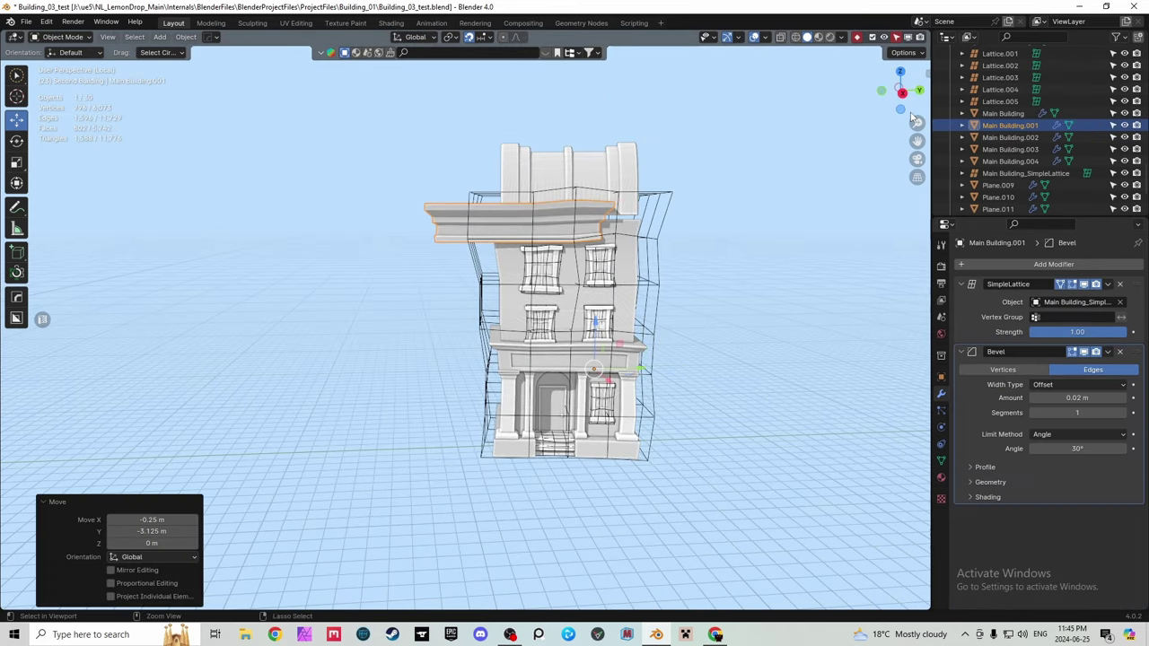
Undo the cornice's last move and leave local view to bring back the whole building row.
{"action": "key", "text": "ctrl+z"}
{"action": "left_click_drag", "start_coordinate": [900, 91], "coordinate": [857, 95]}
{"action": "key", "text": "slash"}
Select the narrow building's wall, then the lattice around its upper-left window, and frame that lattice in the viewport.
{"action": "scroll", "coordinate": [623, 154], "scroll_direction": "down", "scroll_amount": 5}
{"action": "middle_click_drag", "start_coordinate": [489, 546], "coordinate": [421, 538]}
{"action": "scroll", "coordinate": [549, 259], "scroll_direction": "up", "scroll_amount": 9}
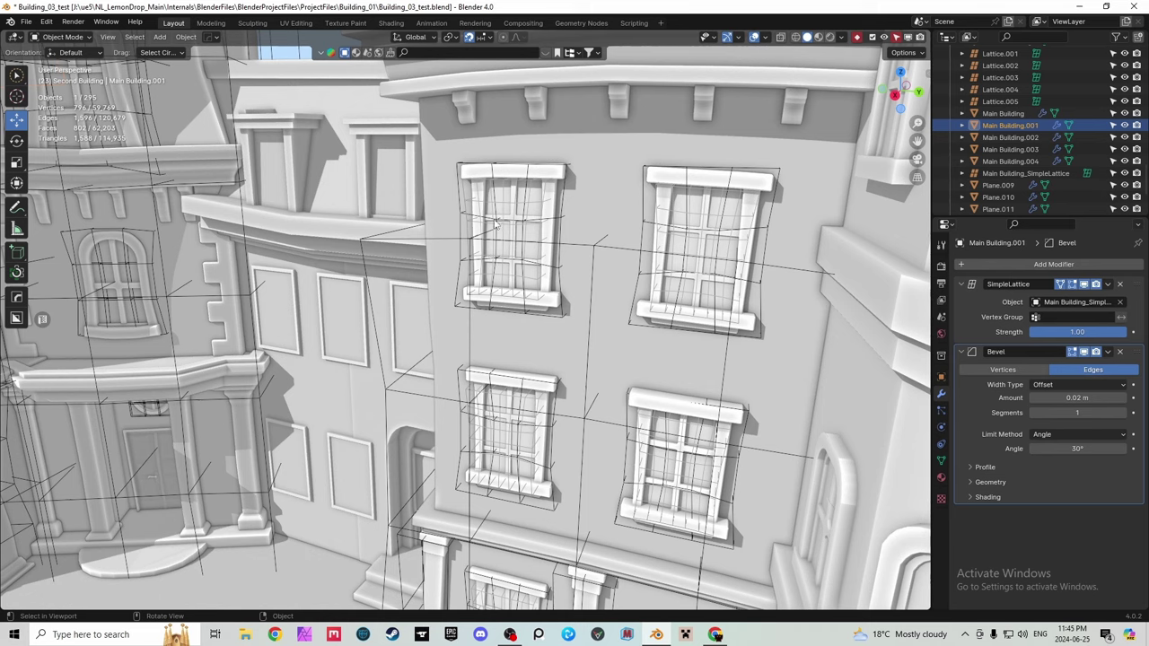
{"action": "left_click", "coordinate": [466, 199]}
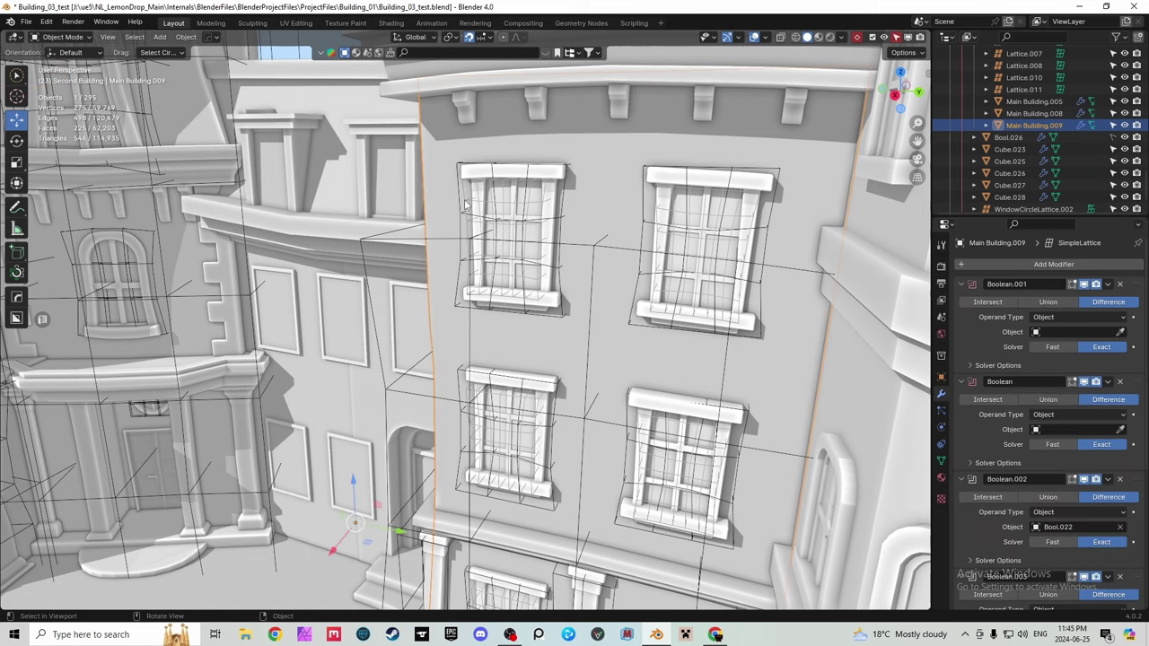
{"action": "left_click", "coordinate": [465, 200]}
{"action": "scroll", "coordinate": [487, 194], "scroll_direction": "up", "scroll_amount": 1}
{"action": "key", "text": "KP_Decimal"}
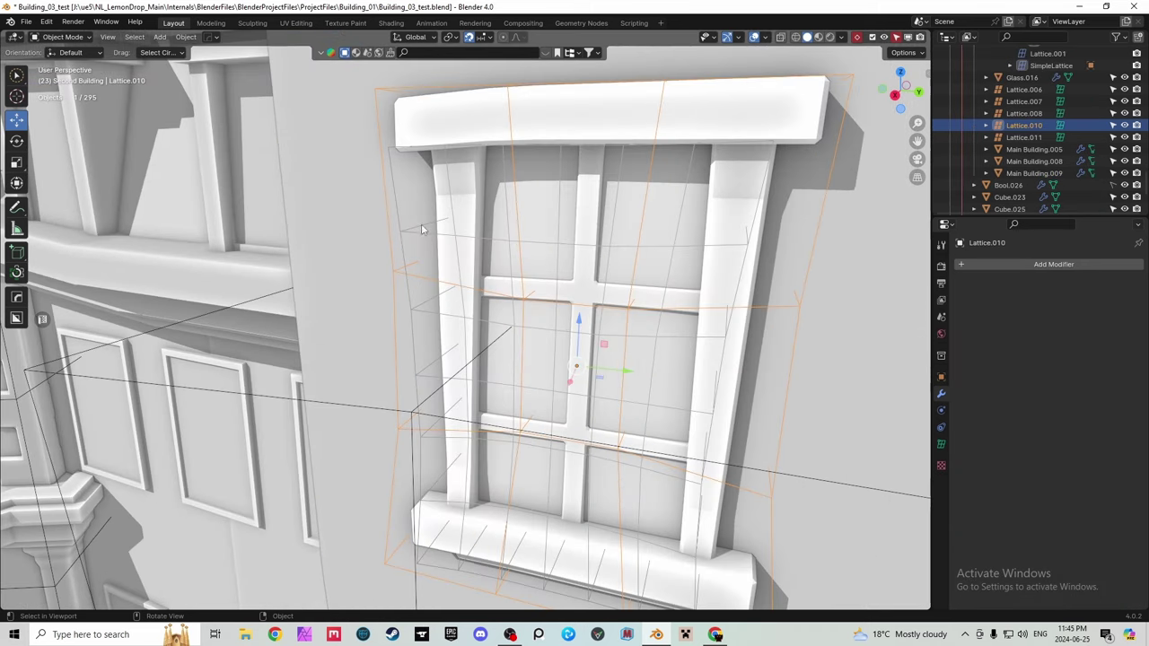
Select the large lattice that encloses the narrow building's lower floors and windows.
{"action": "scroll", "coordinate": [416, 227], "scroll_direction": "down", "scroll_amount": 2}
{"action": "scroll", "coordinate": [404, 237], "scroll_direction": "down", "scroll_amount": 3}
{"action": "scroll", "coordinate": [428, 199], "scroll_direction": "down", "scroll_amount": 5}
{"action": "scroll", "coordinate": [655, 174], "scroll_direction": "down", "scroll_amount": 2}
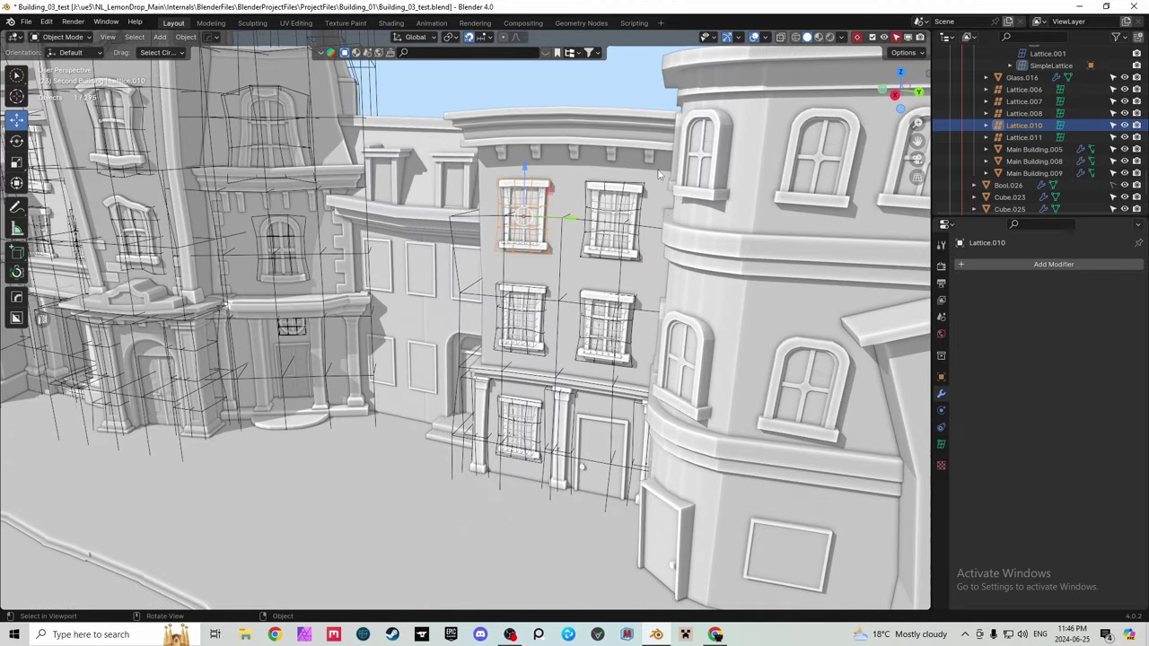
{"action": "left_click", "coordinate": [463, 220]}
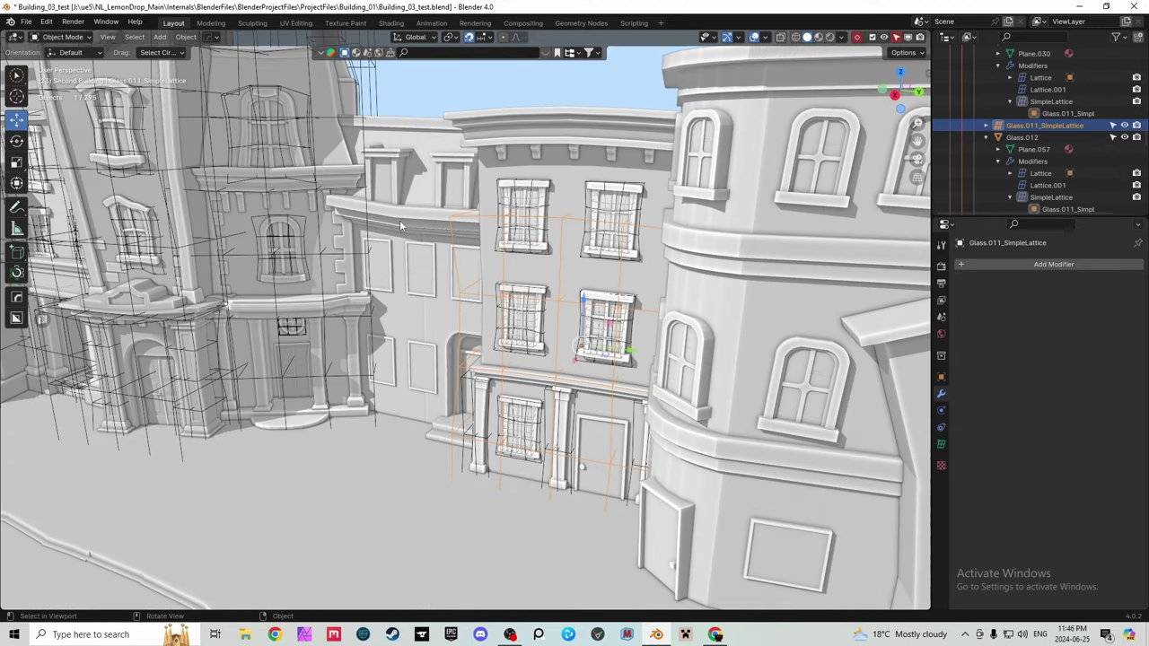
Select the lattice around the small gabled building at the end of the row and frame it for inspection.
{"action": "left_click_drag", "start_coordinate": [897, 126], "coordinate": [940, 122]}
{"action": "scroll", "coordinate": [276, 322], "scroll_direction": "down", "scroll_amount": 2}
{"action": "scroll", "coordinate": [277, 322], "scroll_direction": "down", "scroll_amount": 3}
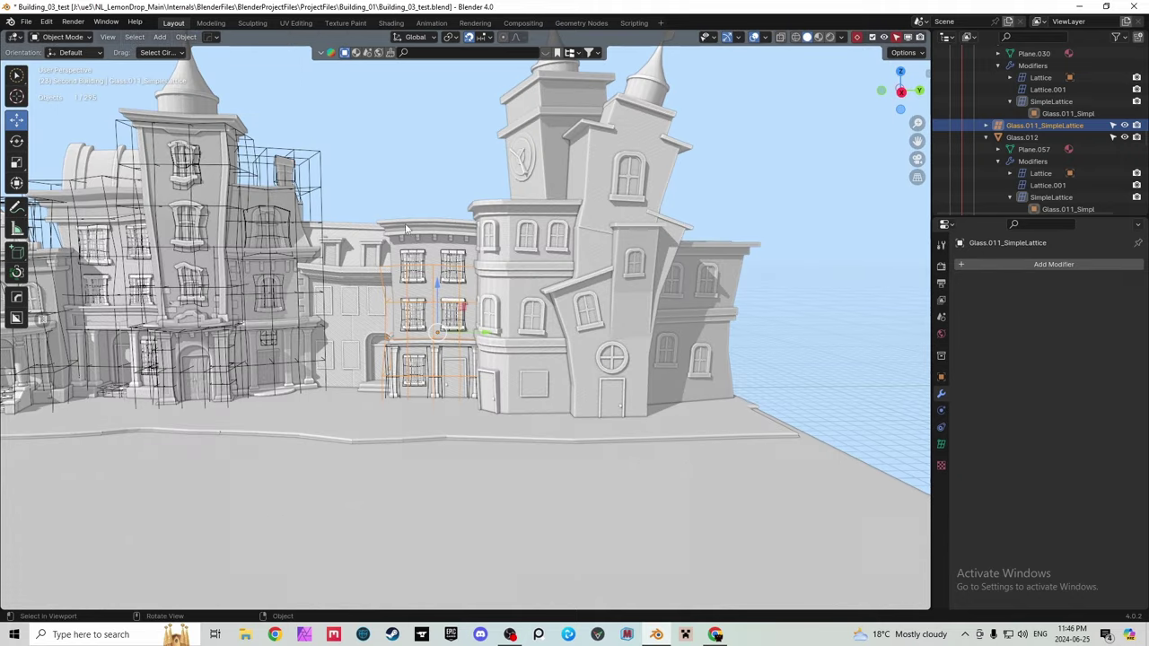
{"action": "scroll", "coordinate": [198, 306], "scroll_direction": "down", "scroll_amount": 1}
{"action": "scroll", "coordinate": [198, 307], "scroll_direction": "down", "scroll_amount": 2}
{"action": "scroll", "coordinate": [199, 307], "scroll_direction": "up", "scroll_amount": 4}
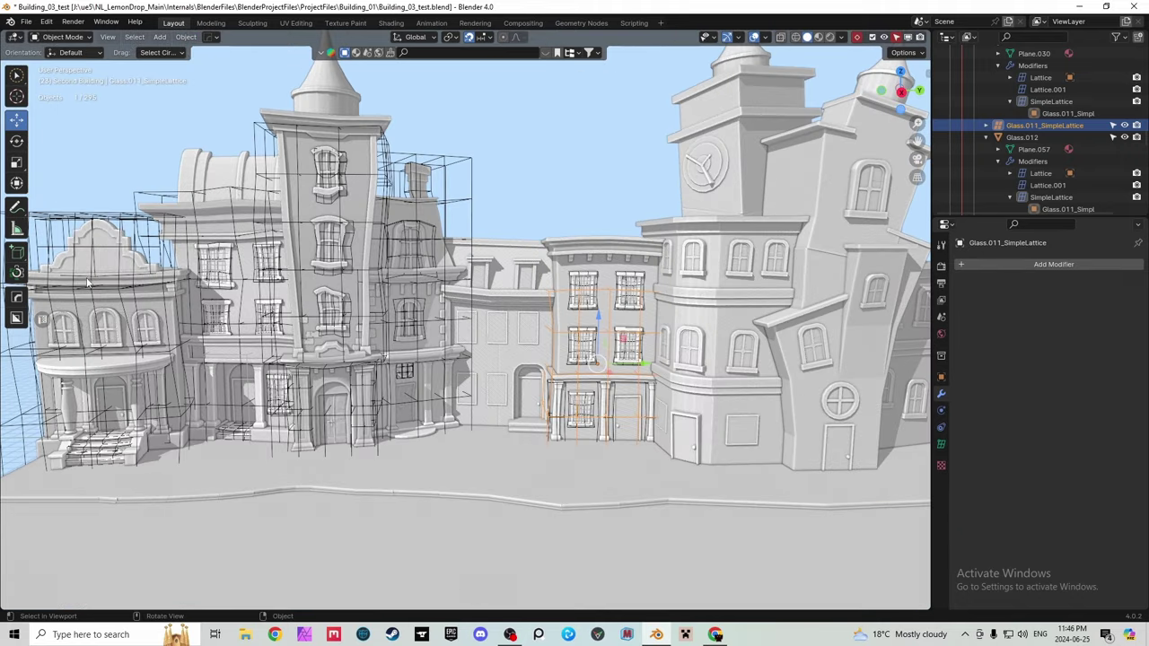
{"action": "left_click", "coordinate": [164, 289]}
{"action": "key", "text": "KP_Decimal"}
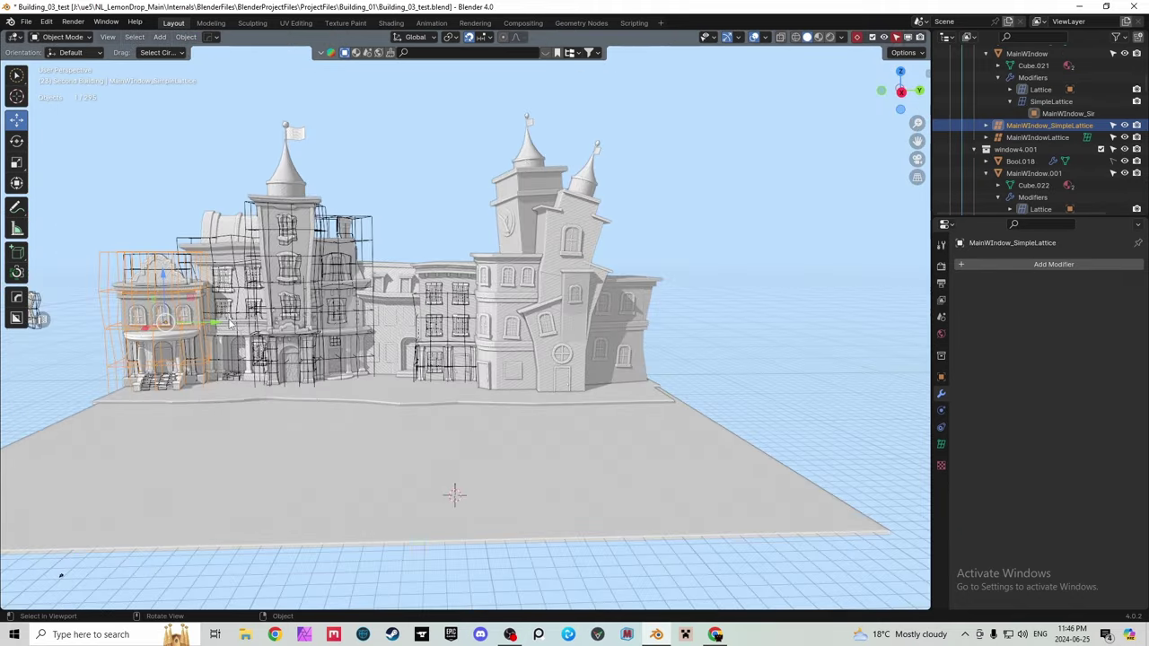
{"action": "scroll", "coordinate": [153, 338], "scroll_direction": "up", "scroll_amount": 1}
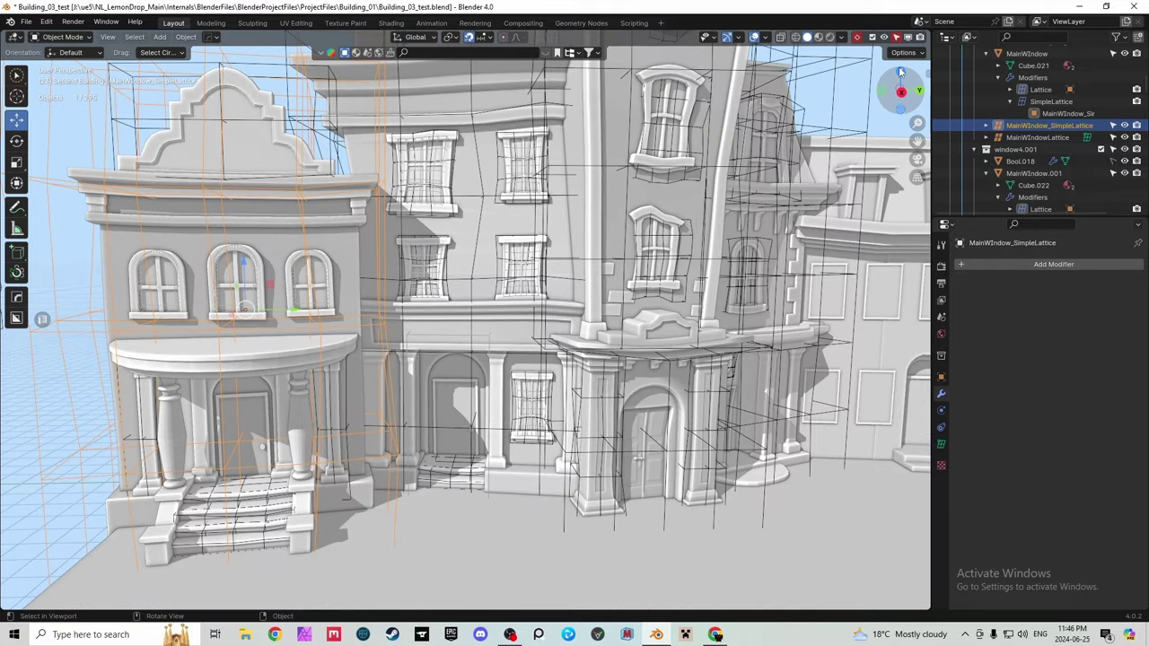
Hide the viewport overlays to inspect the gabled building without its lattice cages.
{"action": "left_click", "coordinate": [754, 37]}
{"action": "scroll", "coordinate": [659, 223], "scroll_direction": "down", "scroll_amount": 3}
{"action": "middle_click_drag", "start_coordinate": [661, 222], "coordinate": [486, 232]}
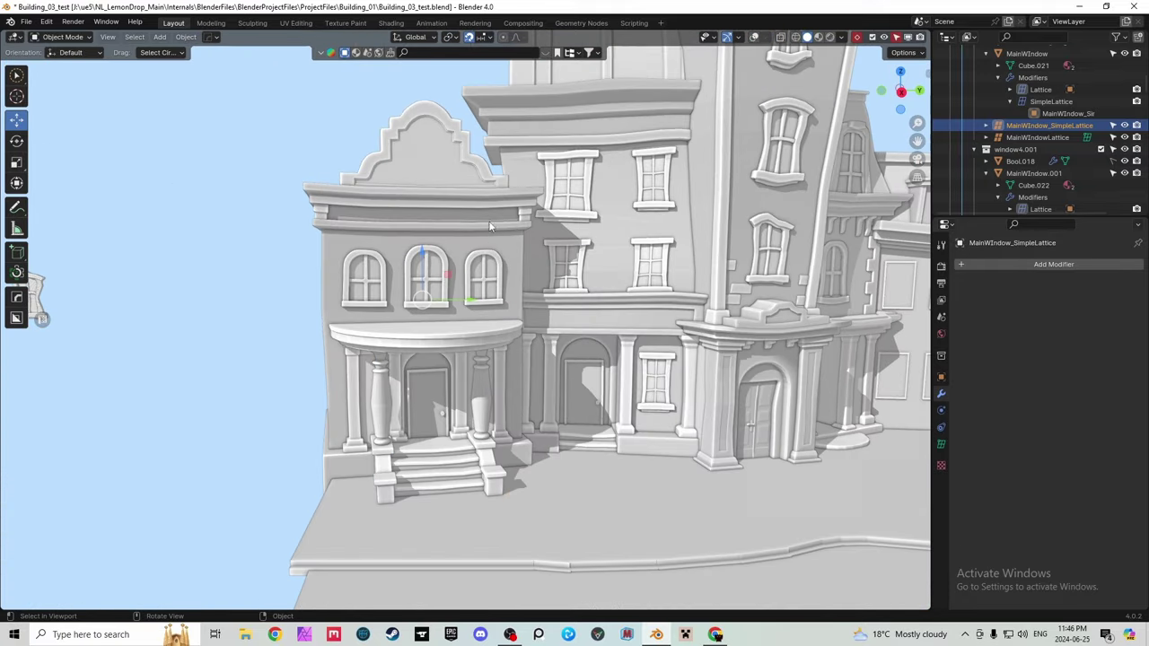
{"action": "left_click_drag", "start_coordinate": [425, 254], "coordinate": [474, 394]}
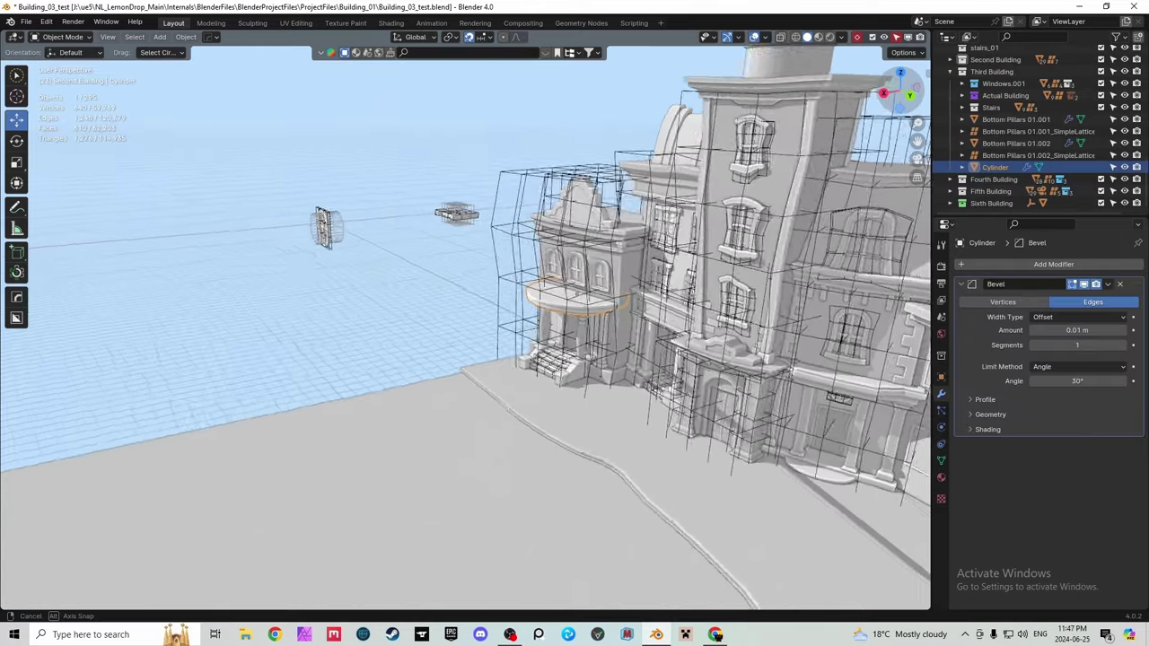
Hide the viewport overlays around the full building row and save the file.
{"action": "left_click_drag", "start_coordinate": [898, 88], "coordinate": [918, 94]}
{"action": "scroll", "coordinate": [386, 310], "scroll_direction": "down", "scroll_amount": 3}
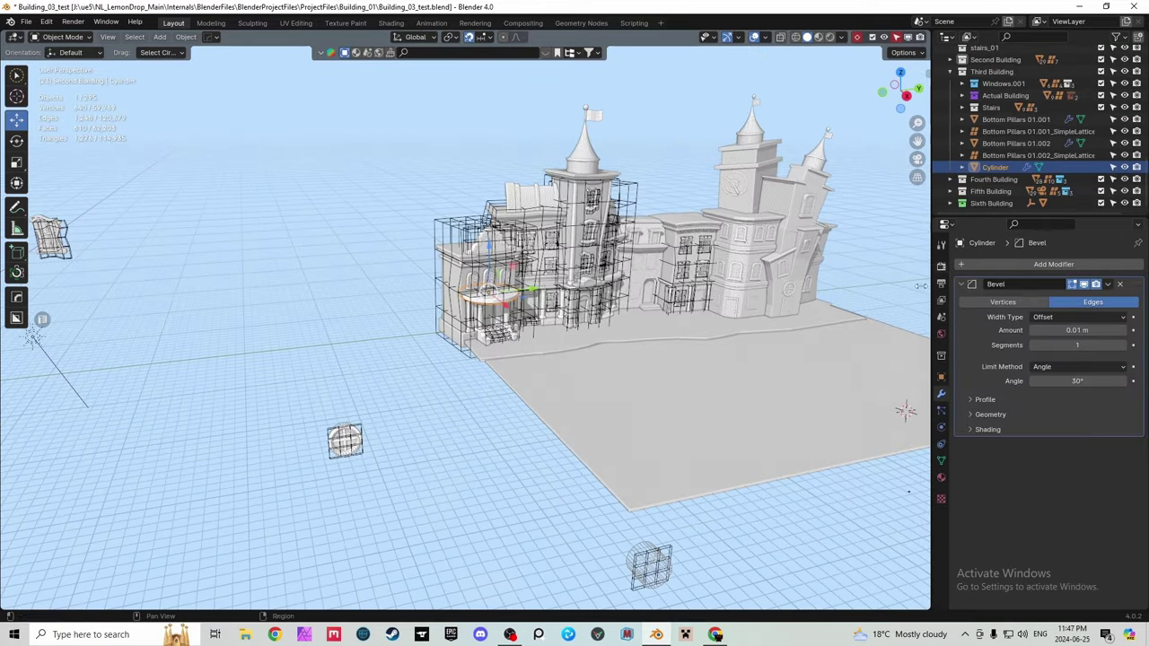
{"action": "scroll", "coordinate": [835, 314], "scroll_direction": "up", "scroll_amount": 3}
{"action": "left_click", "coordinate": [755, 37]}
{"action": "scroll", "coordinate": [719, 244], "scroll_direction": "down", "scroll_amount": 4}
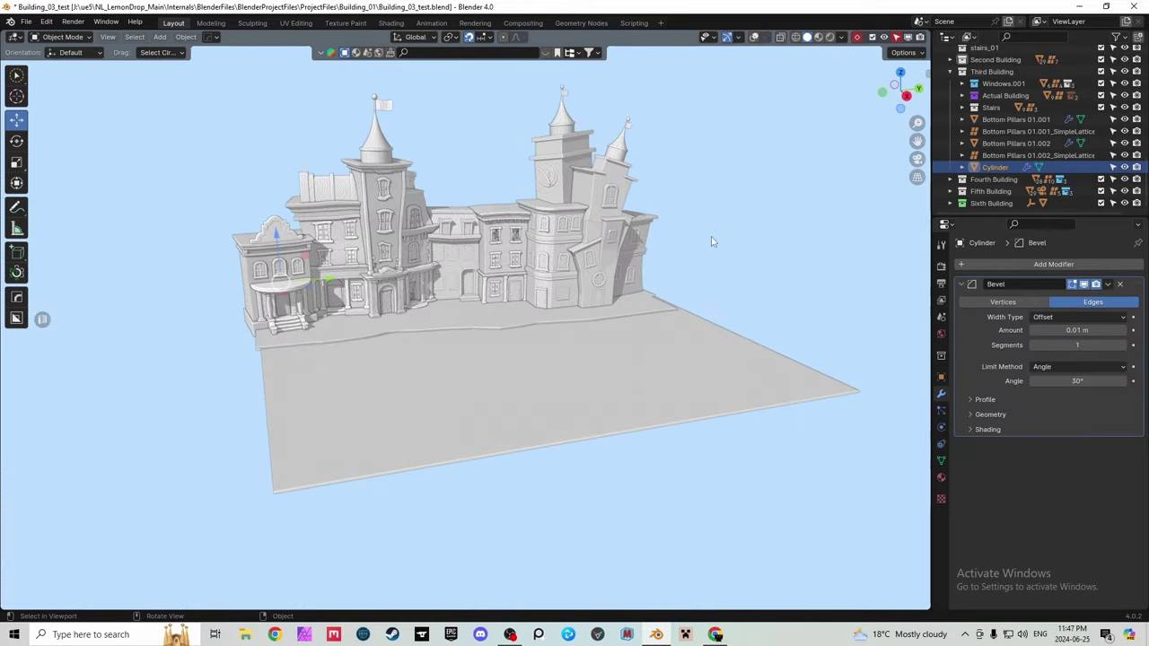
{"action": "left_click", "coordinate": [23, 22]}
{"action": "left_click", "coordinate": [40, 117]}
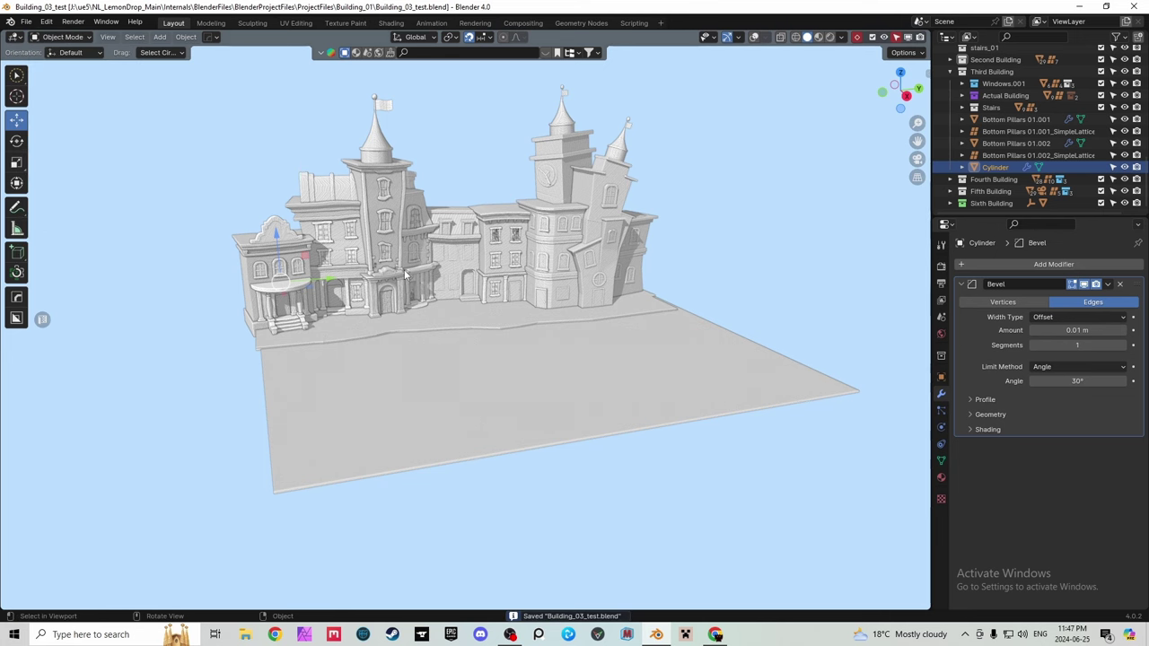
Select the narrow building's cornice, show the overlays, select the building's large lattice, and clear the selection.
{"action": "scroll", "coordinate": [334, 200], "scroll_direction": "up", "scroll_amount": 5}
{"action": "left_click_drag", "start_coordinate": [903, 96], "coordinate": [865, 70]}
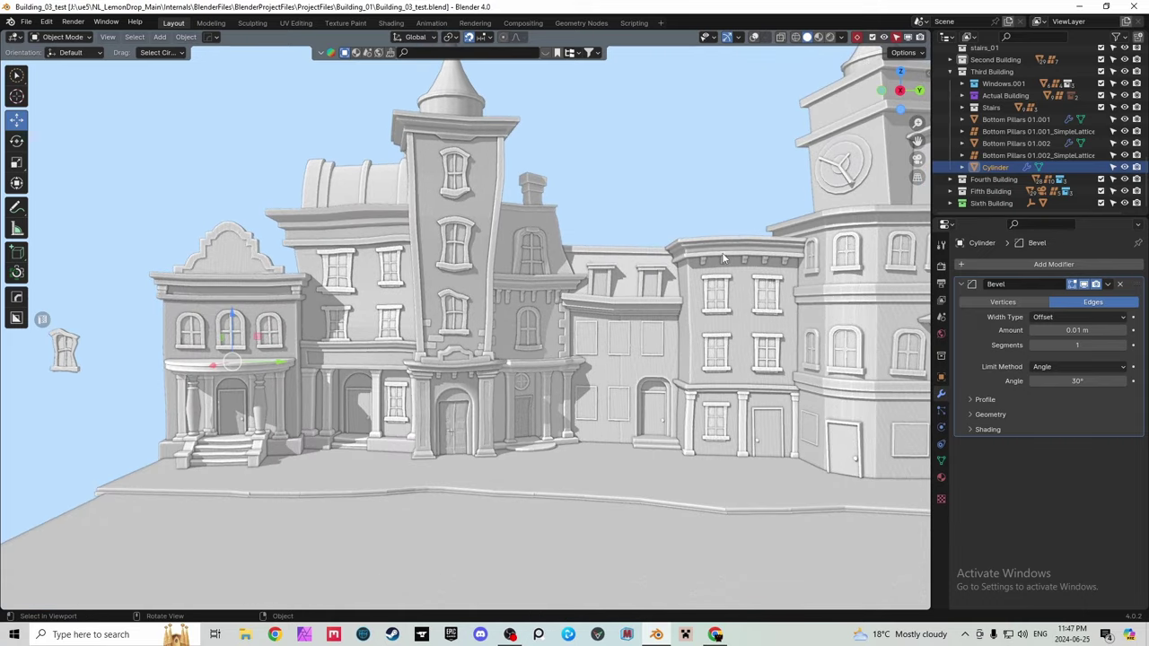
{"action": "scroll", "coordinate": [842, 266], "scroll_direction": "up", "scroll_amount": 5}
{"action": "left_click", "coordinate": [675, 220]}
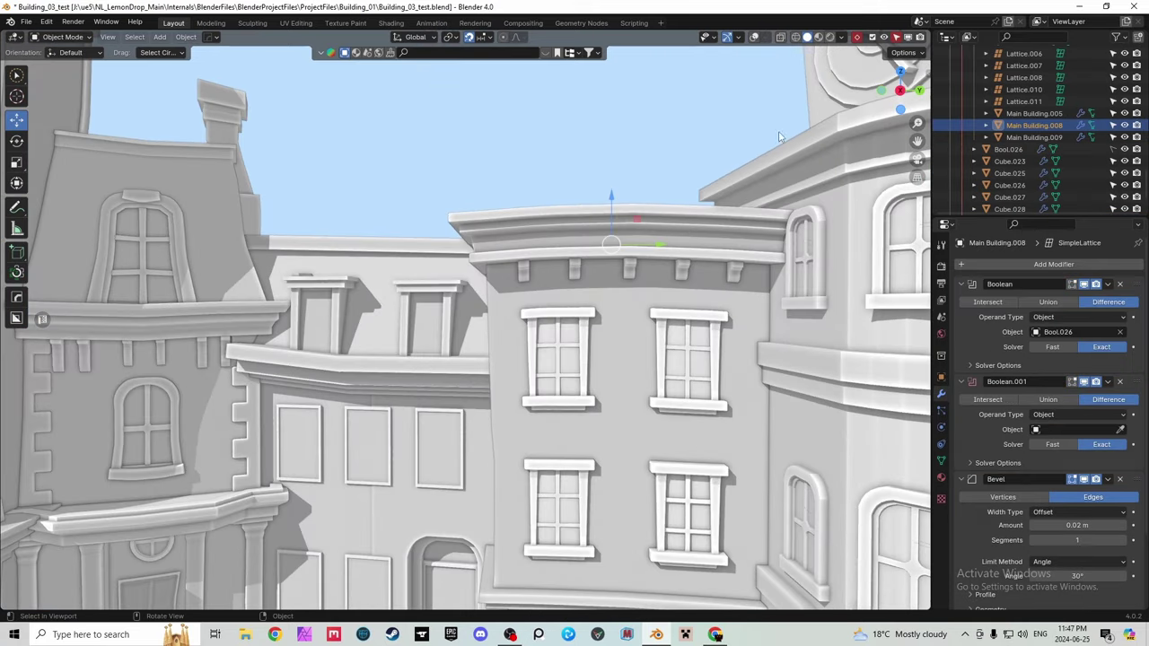
{"action": "left_click", "coordinate": [754, 37]}
{"action": "left_click", "coordinate": [637, 361]}
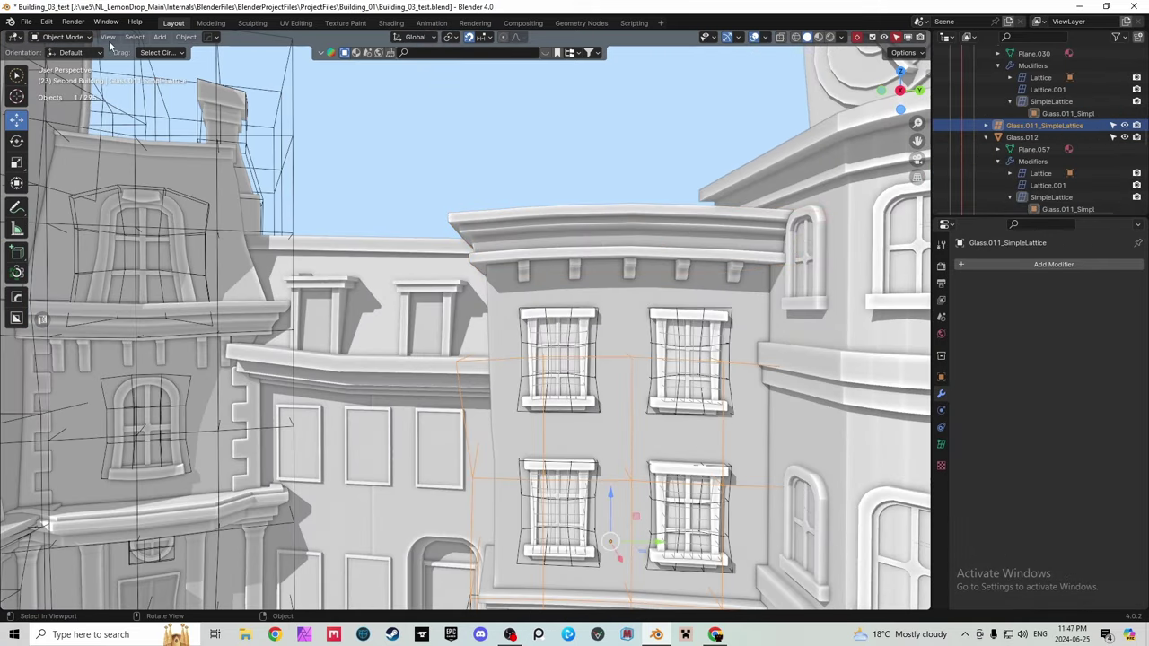
{"action": "left_click", "coordinate": [621, 159]}
Examine the lattice cages across the building row, then hide the viewport overlays.
{"action": "scroll", "coordinate": [619, 179], "scroll_direction": "down", "scroll_amount": 5}
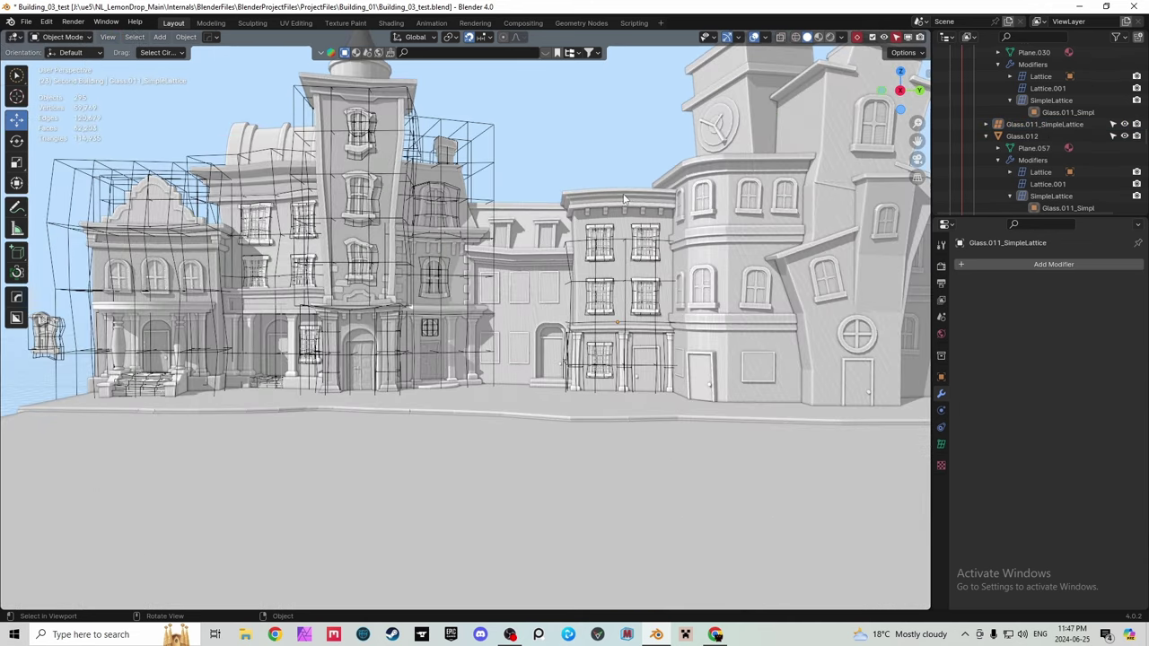
{"action": "scroll", "coordinate": [262, 260], "scroll_direction": "up", "scroll_amount": 5}
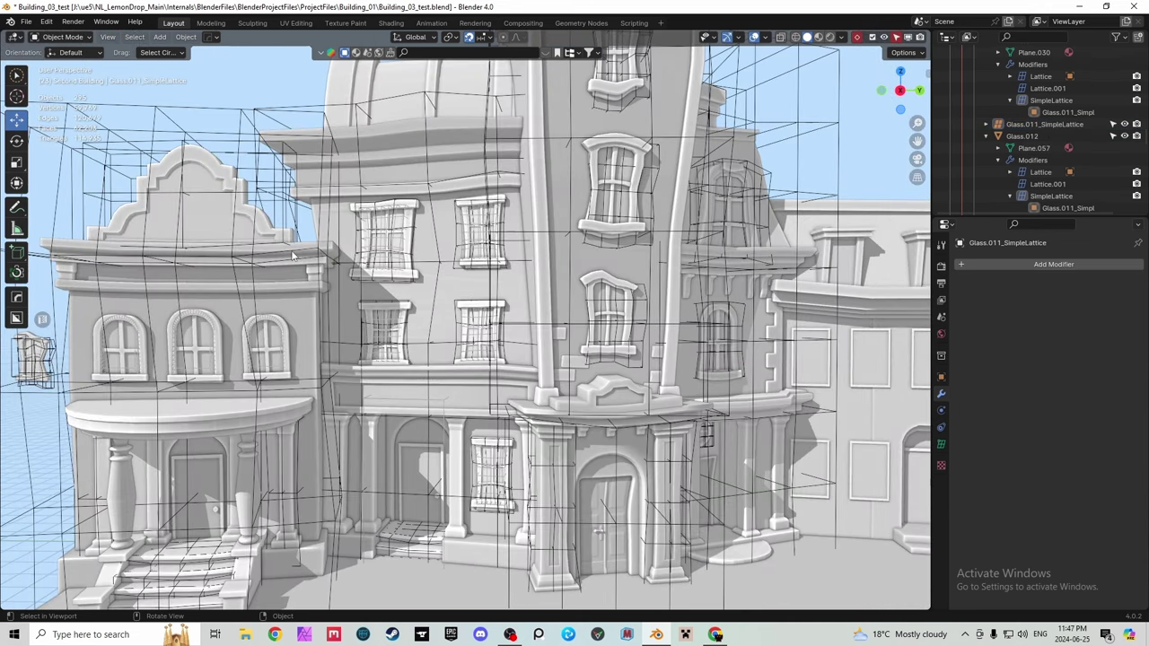
{"action": "scroll", "coordinate": [350, 182], "scroll_direction": "down", "scroll_amount": 2}
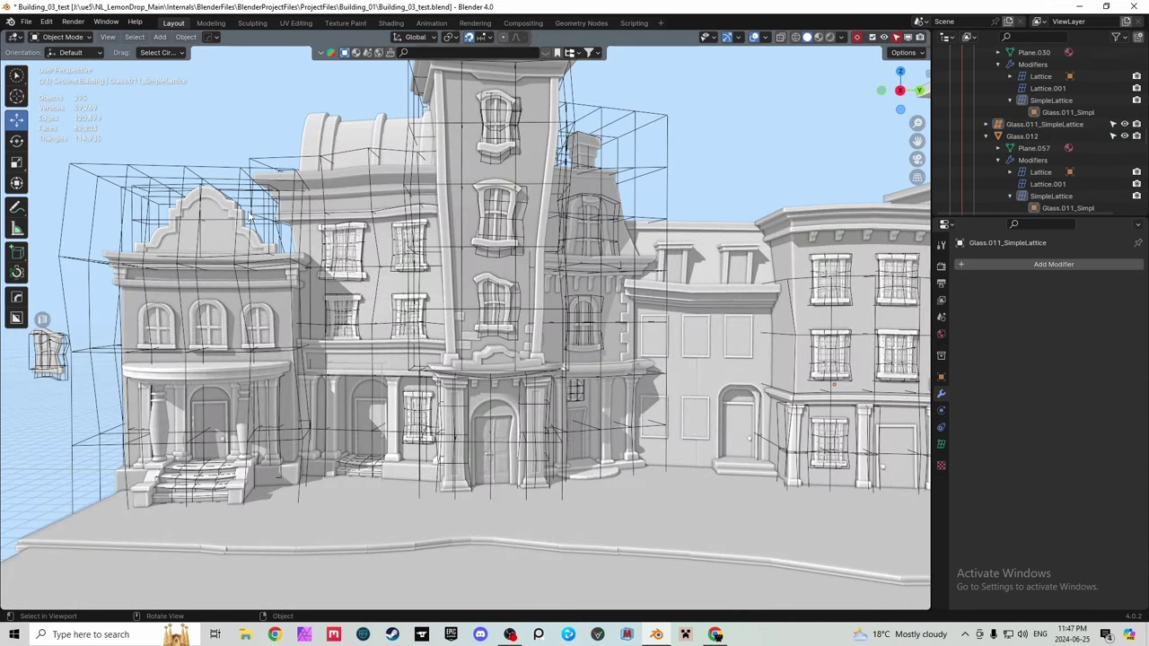
{"action": "left_click", "coordinate": [81, 37]}
{"action": "left_click", "coordinate": [755, 37]}
{"action": "scroll", "coordinate": [481, 325], "scroll_direction": "down", "scroll_amount": 3}
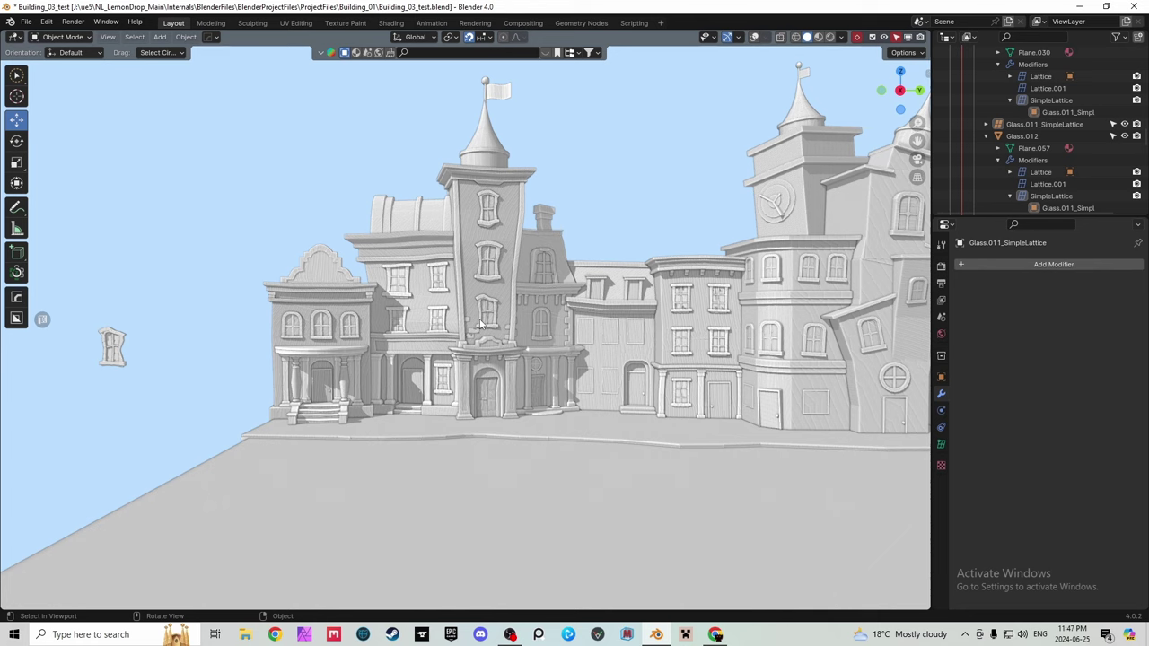
Show the viewport overlays and select the lattice around the central tower.
{"action": "left_click", "coordinate": [755, 36]}
{"action": "scroll", "coordinate": [562, 226], "scroll_direction": "up", "scroll_amount": 4}
{"action": "left_click", "coordinate": [491, 179]}
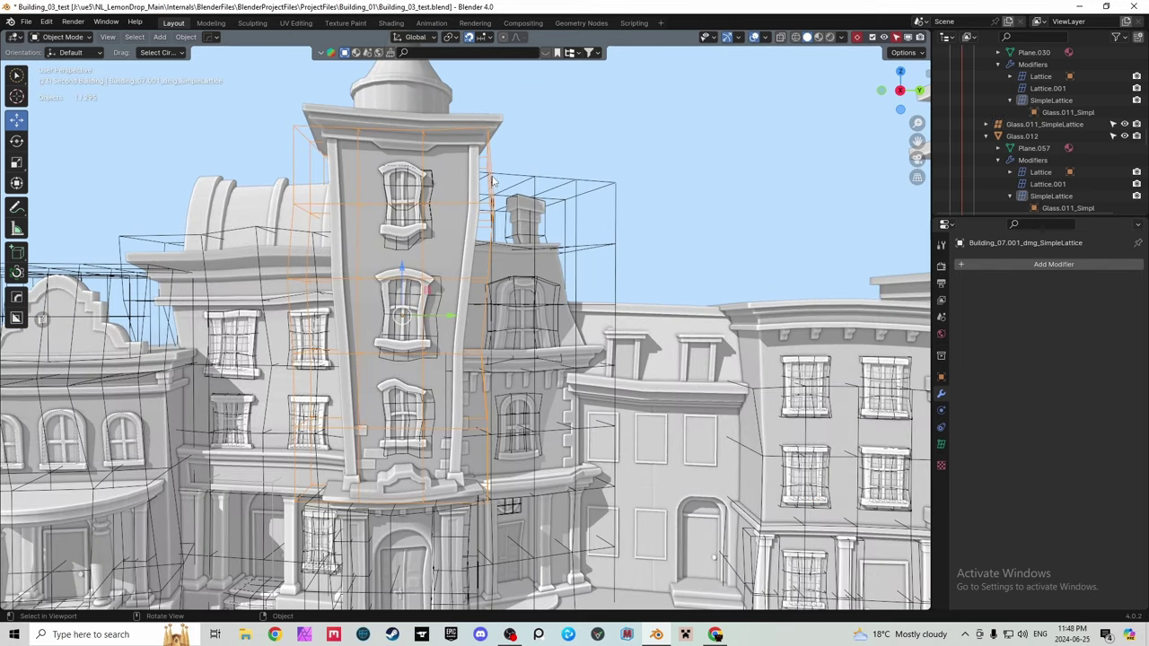
Hide the overlays and set the tower lattice's resolution to U 3, V 3 and W 4.
{"action": "left_click", "coordinate": [754, 37]}
{"action": "left_click", "coordinate": [941, 446]}
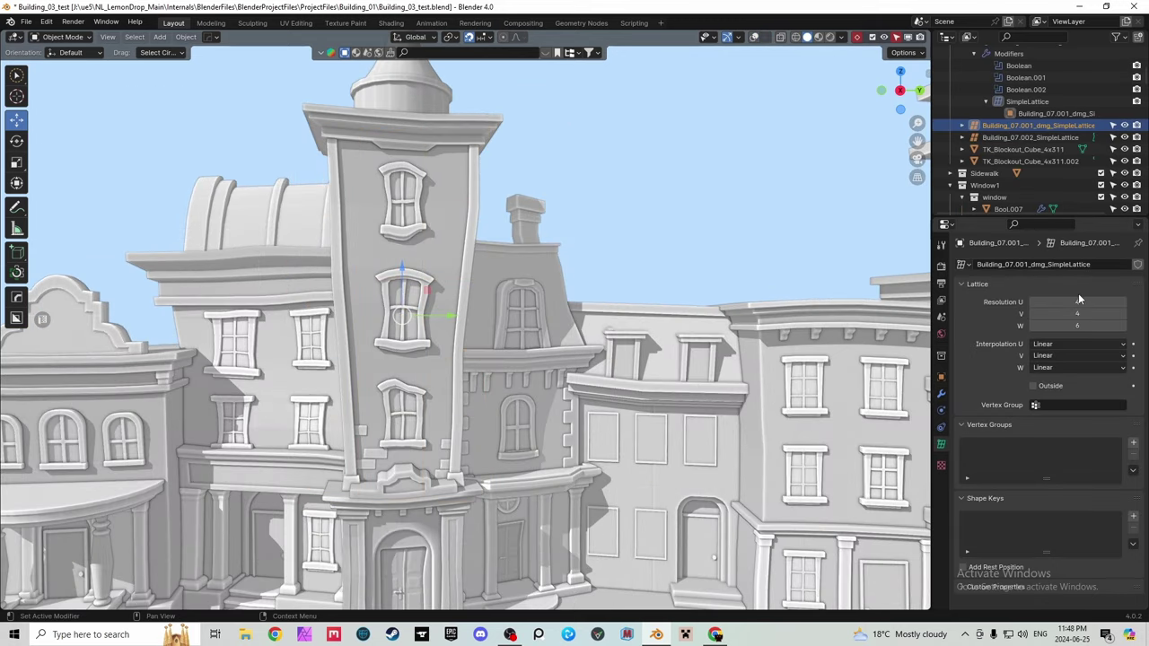
{"action": "left_click", "coordinate": [1072, 303]}
{"action": "key", "text": "Return"}
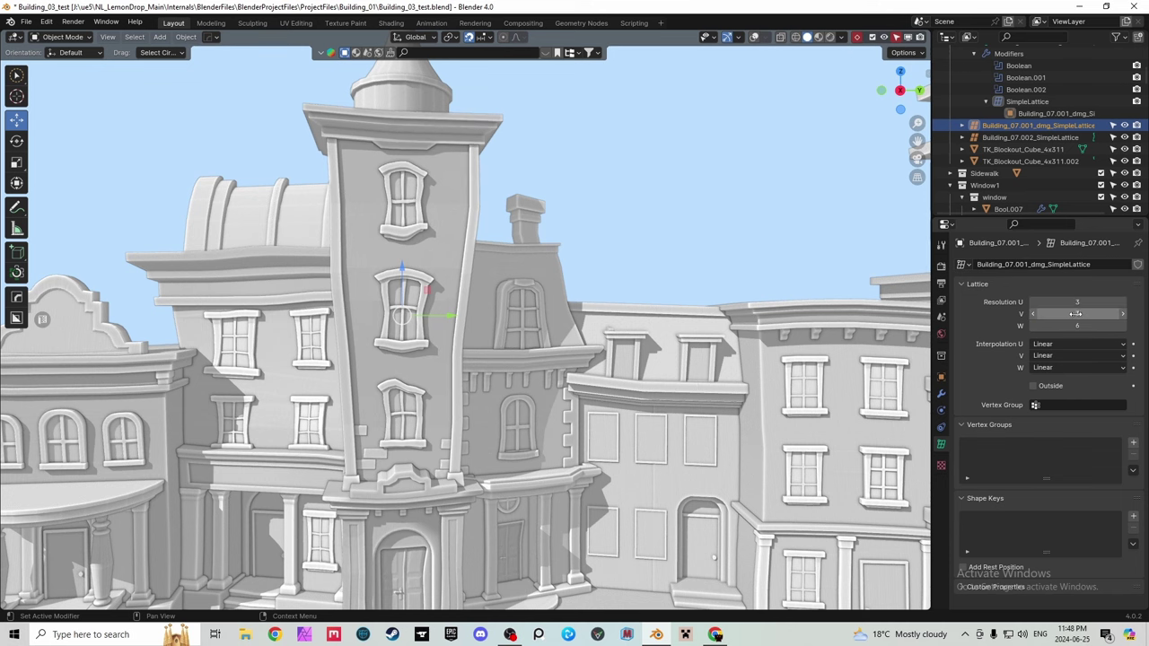
{"action": "left_click", "coordinate": [1076, 325]}
{"action": "type", "text": "4"}
{"action": "key", "text": "Return"}
Show the viewport overlays and switch the tower lattice to Edit Mode.
{"action": "scroll", "coordinate": [626, 258], "scroll_direction": "down", "scroll_amount": 4}
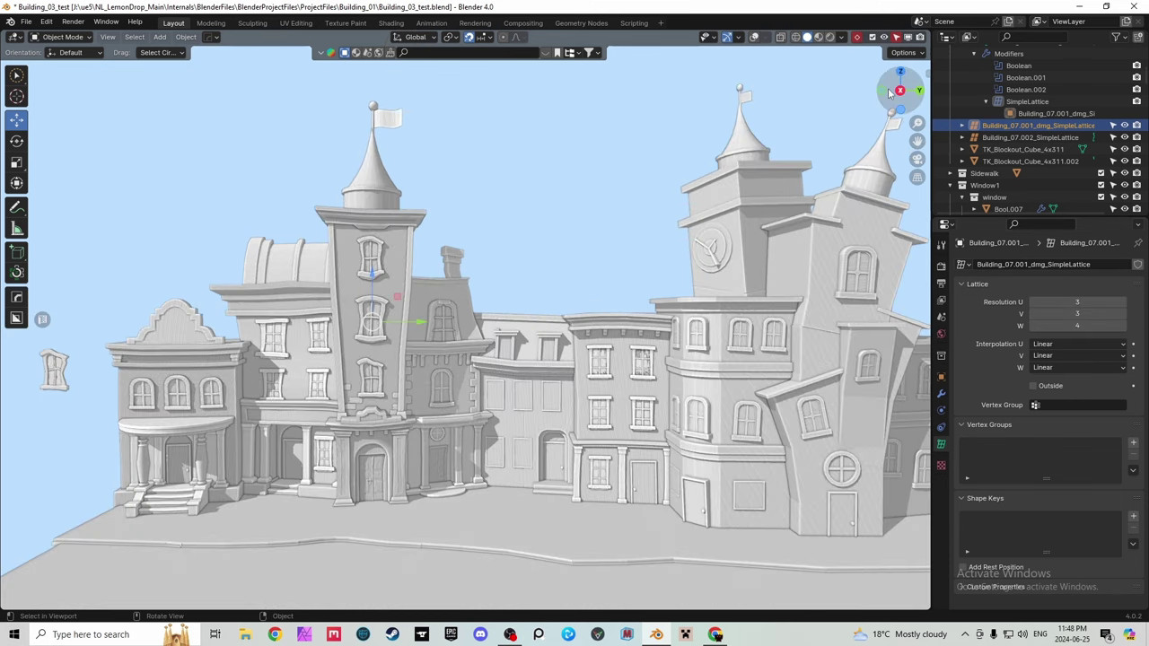
{"action": "mouse_move", "coordinate": [901, 90]}
{"action": "left_mouse_down"}
{"action": "mouse_move", "coordinate": [813, 93]}
{"action": "mouse_move", "coordinate": [905, 90]}
{"action": "left_mouse_up"}
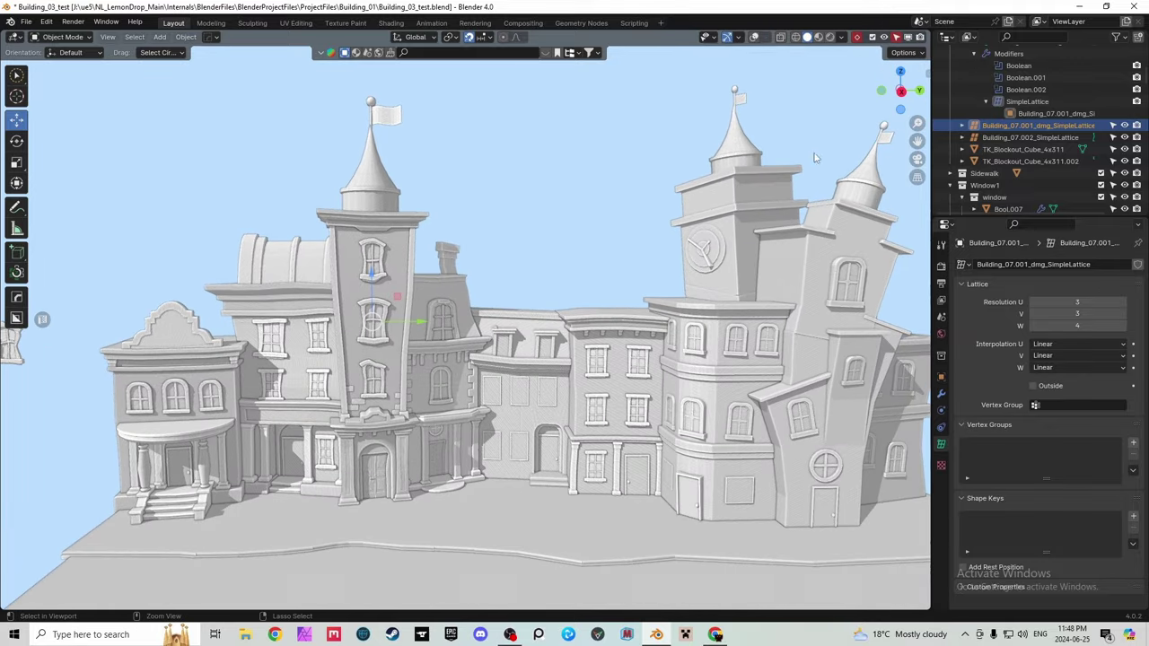
{"action": "left_click", "coordinate": [756, 38]}
{"action": "scroll", "coordinate": [323, 240], "scroll_direction": "up", "scroll_amount": 2}
{"action": "left_click", "coordinate": [70, 38]}
{"action": "left_click", "coordinate": [64, 65]}
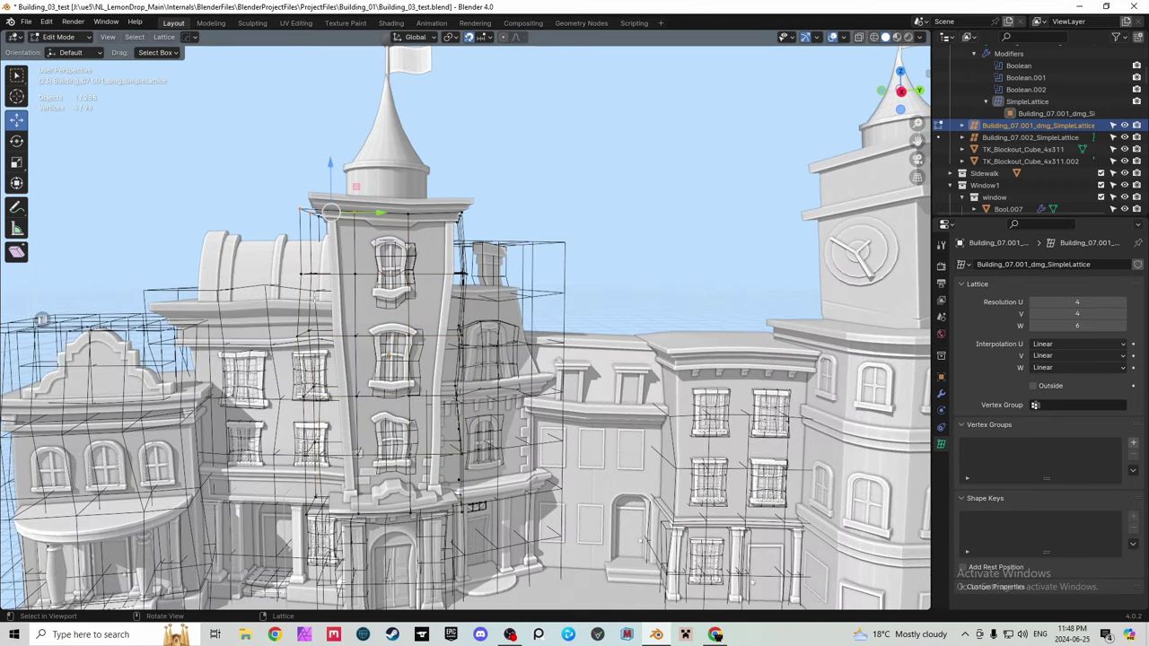
Try moving box-selected control points on the tower lattice's side, undo the move, and return to Object Mode.
{"action": "left_click_drag", "start_coordinate": [323, 311], "coordinate": [295, 348]}
{"action": "left_click_drag", "start_coordinate": [358, 332], "coordinate": [365, 330]}
{"action": "key", "text": "ctrl+z"}
{"action": "left_click", "coordinate": [60, 39]}
{"action": "left_click", "coordinate": [63, 52]}
Inspect the tower within its lattice cage, then hide the overlays to view the clean building row.
{"action": "scroll", "coordinate": [353, 247], "scroll_direction": "down", "scroll_amount": 4}
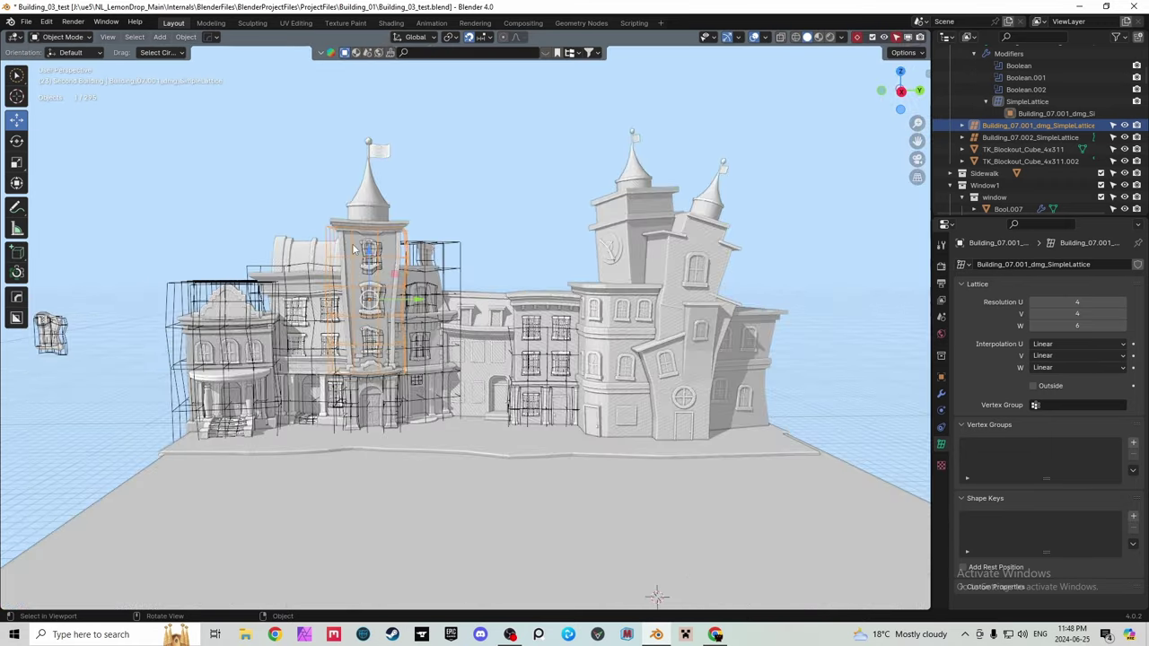
{"action": "scroll", "coordinate": [363, 265], "scroll_direction": "up", "scroll_amount": 5}
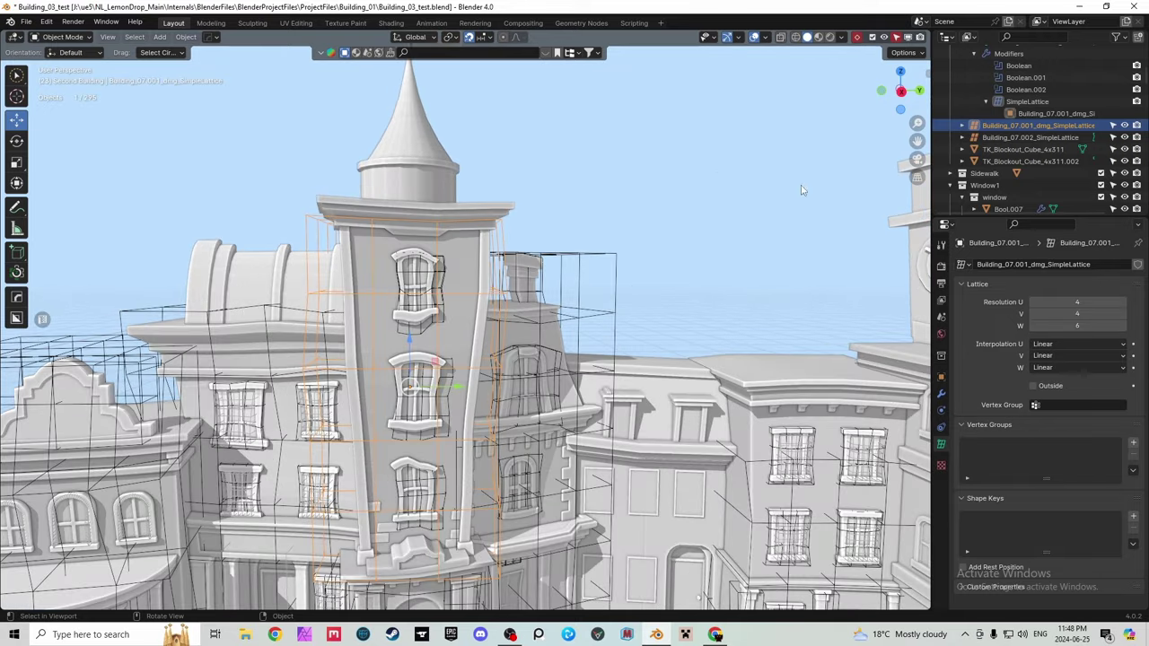
{"action": "mouse_move", "coordinate": [886, 104]}
{"action": "left_mouse_down"}
{"action": "mouse_move", "coordinate": [700, 148]}
{"action": "mouse_move", "coordinate": [875, 126]}
{"action": "mouse_move", "coordinate": [889, 103]}
{"action": "left_mouse_up"}
{"action": "scroll", "coordinate": [531, 223], "scroll_direction": "down", "scroll_amount": 3}
{"action": "left_click", "coordinate": [754, 37]}
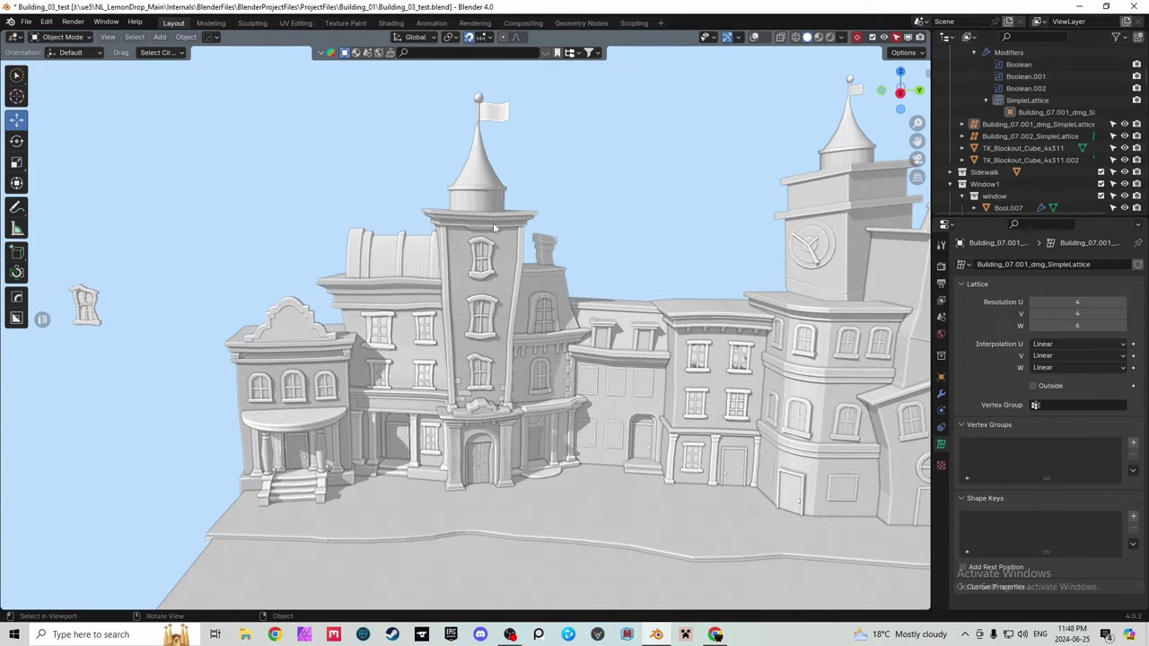